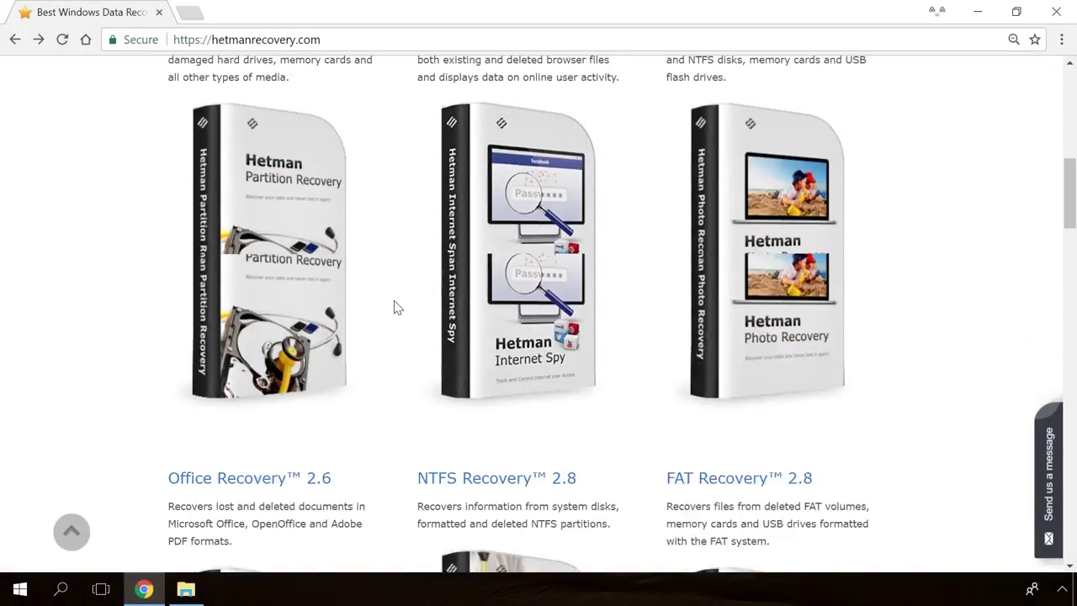
Open the Internet Spy 1.0 product page on hetmanrecovery.com and start its free download.
scroll(394, 307, "down", 4)
scroll(394, 307, "up", 14)
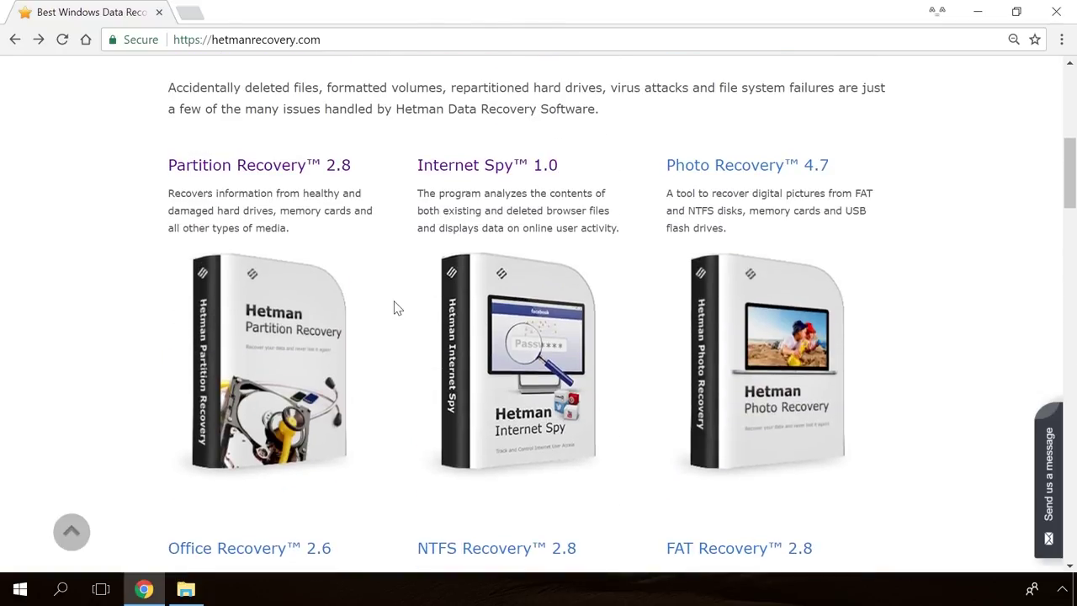
left_click(510, 167)
scroll(527, 214, "down", 2)
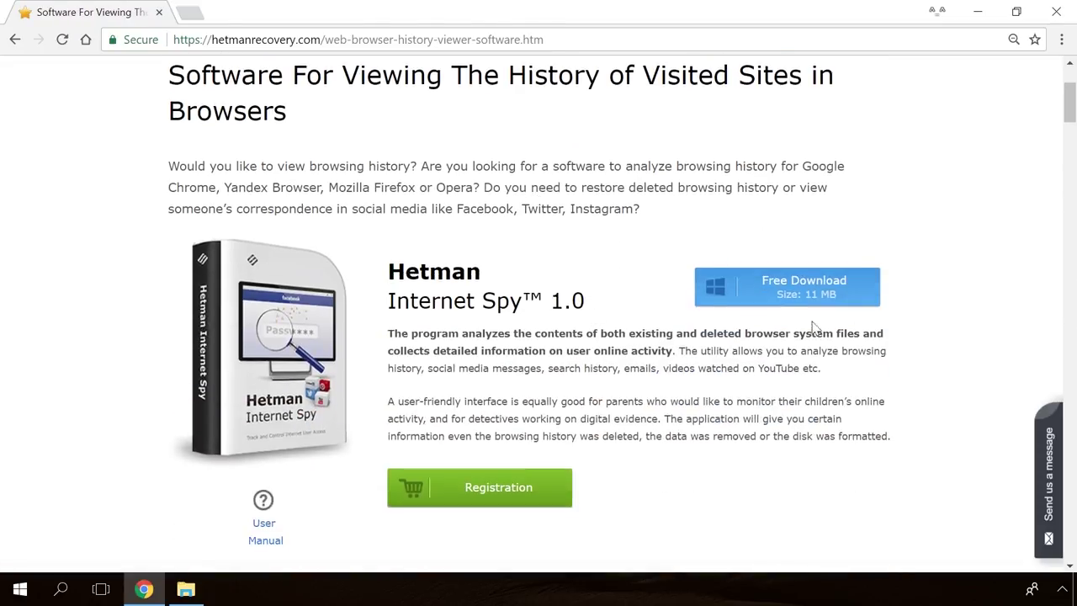
left_click(821, 290)
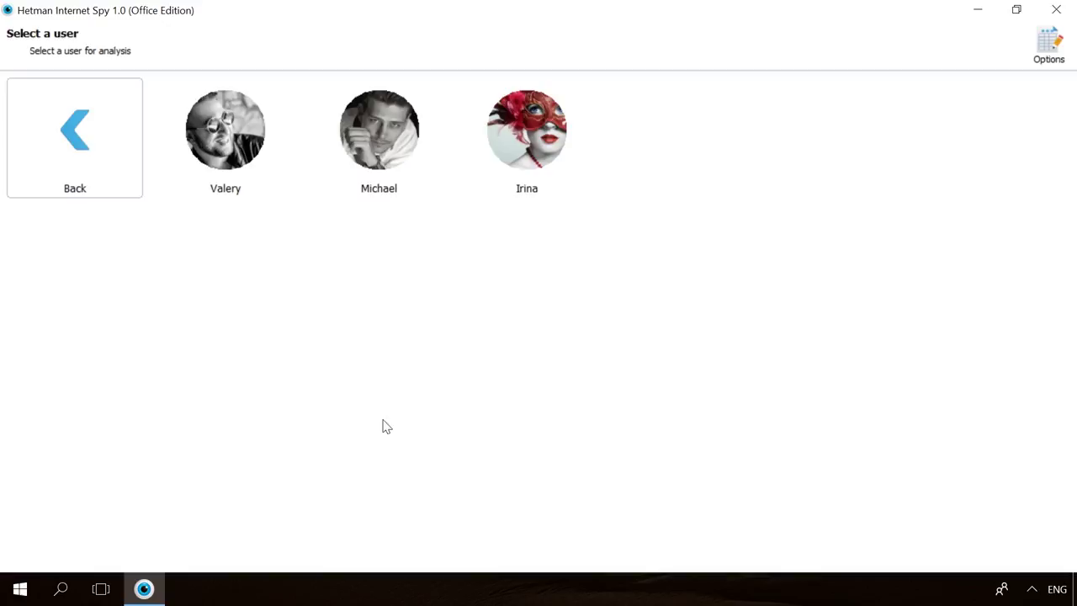
In Hetman Internet Spy, choose the first listed user and start the analysis of the Google Chrome browser.
left_click(188, 192)
left_click(343, 177)
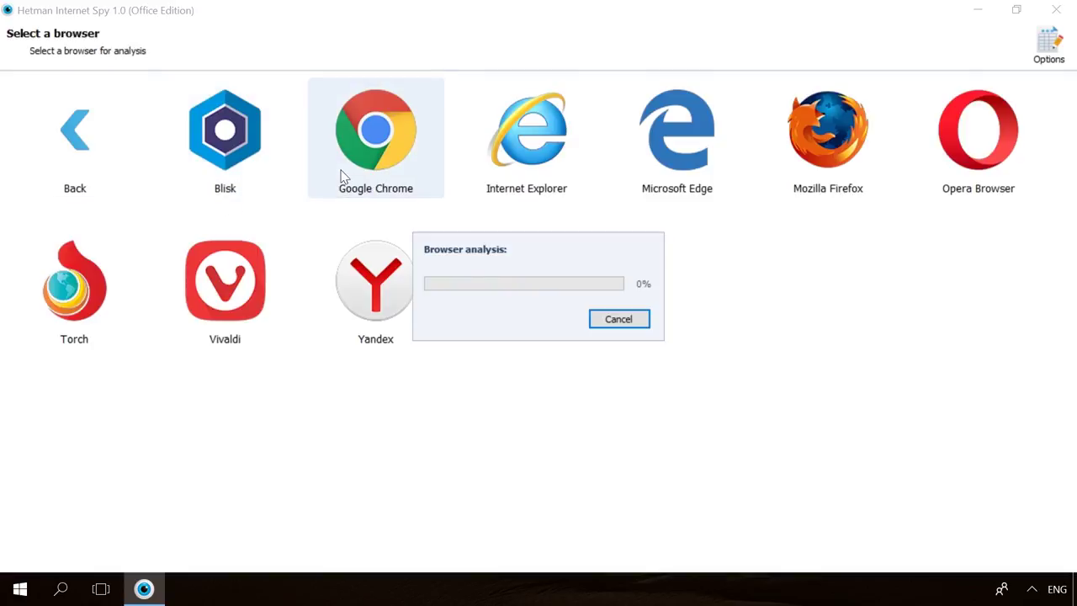
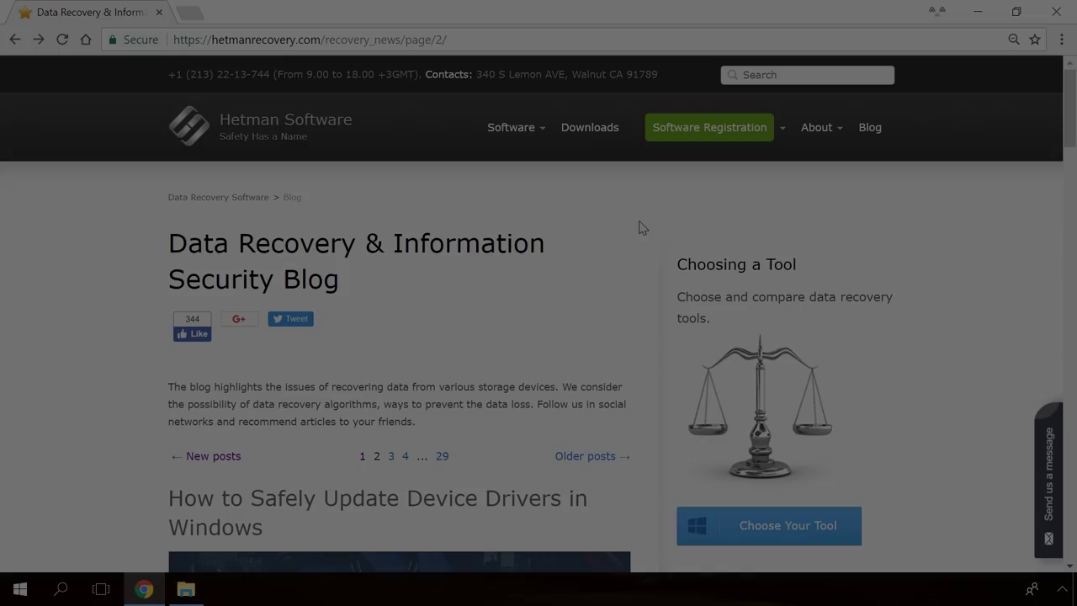
Find the blog article "How to Fix the Error 'Windows Detected a Hard Disk Problem'" and read through its Command Prompt instructions.
scroll(640, 227, "down", 5)
scroll(639, 227, "down", 15)
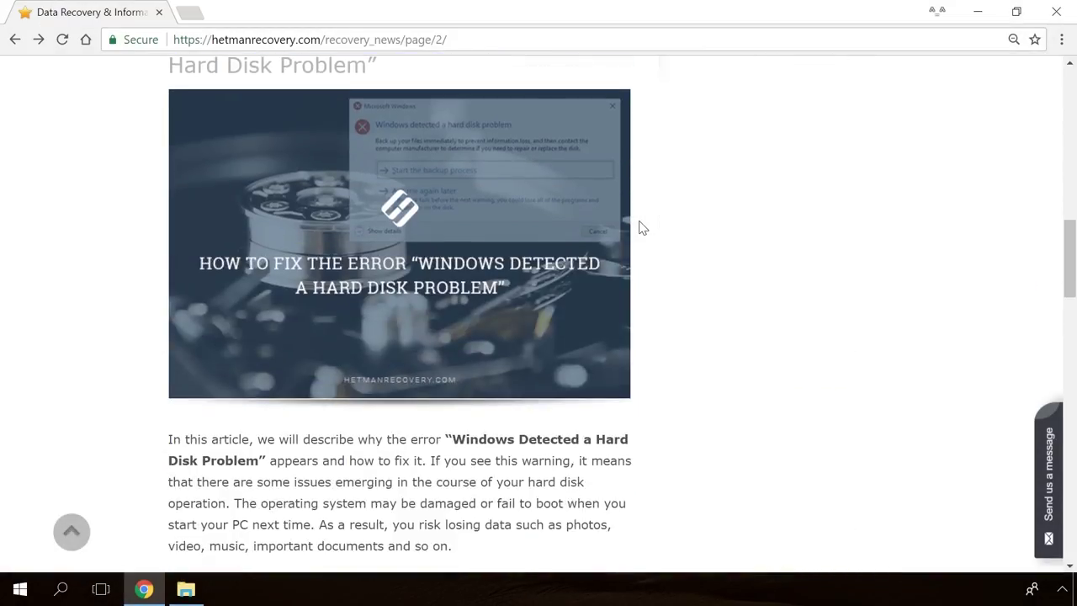
scroll(639, 227, "down", 5)
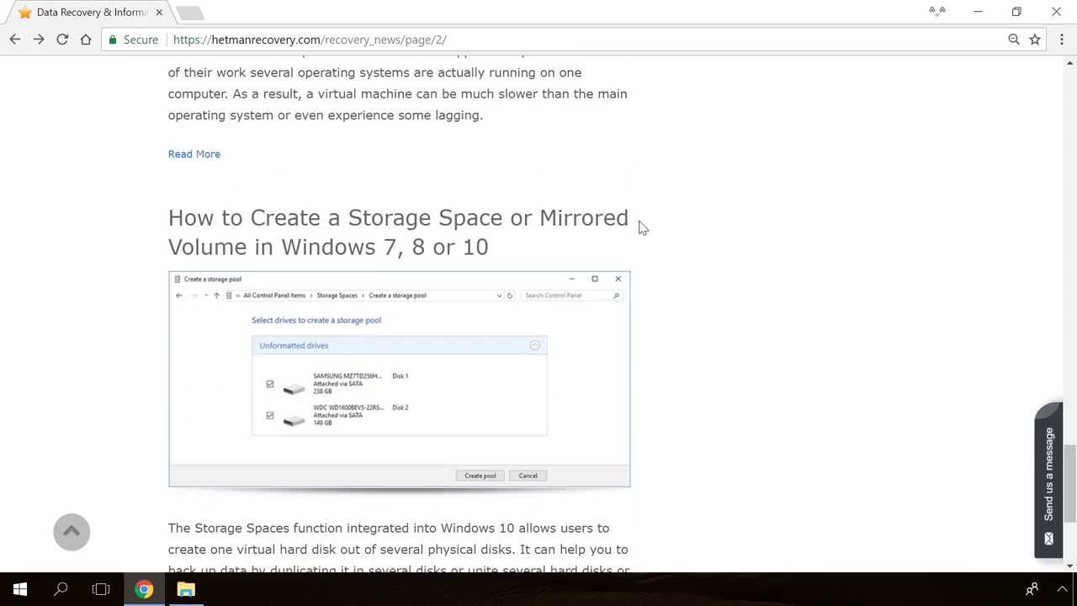
scroll(639, 227, "up", 15)
scroll(639, 227, "up", 3)
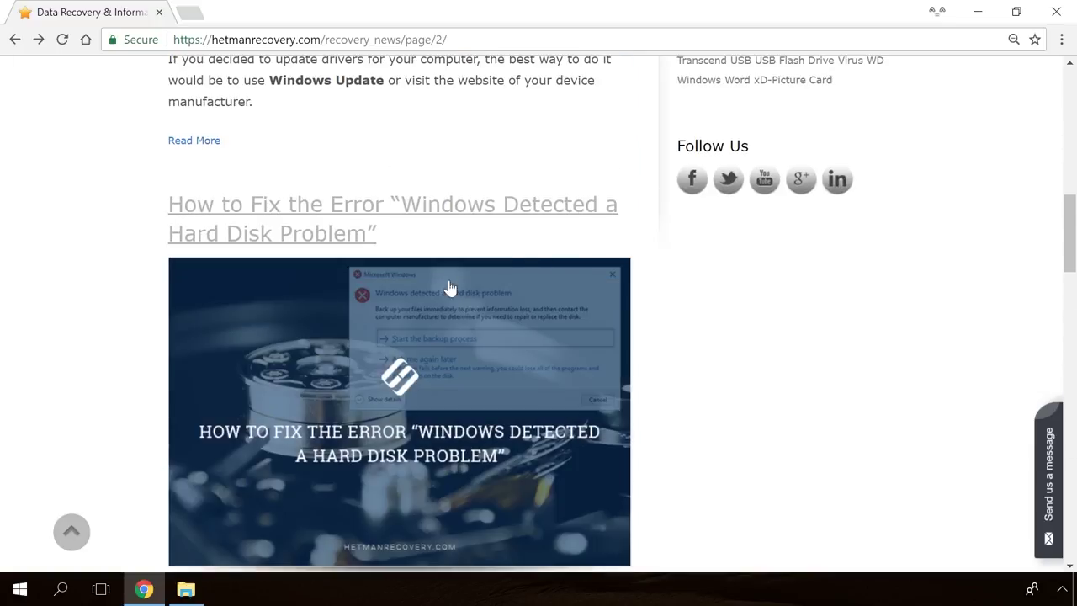
left_click(409, 297)
scroll(639, 367, "down", 20)
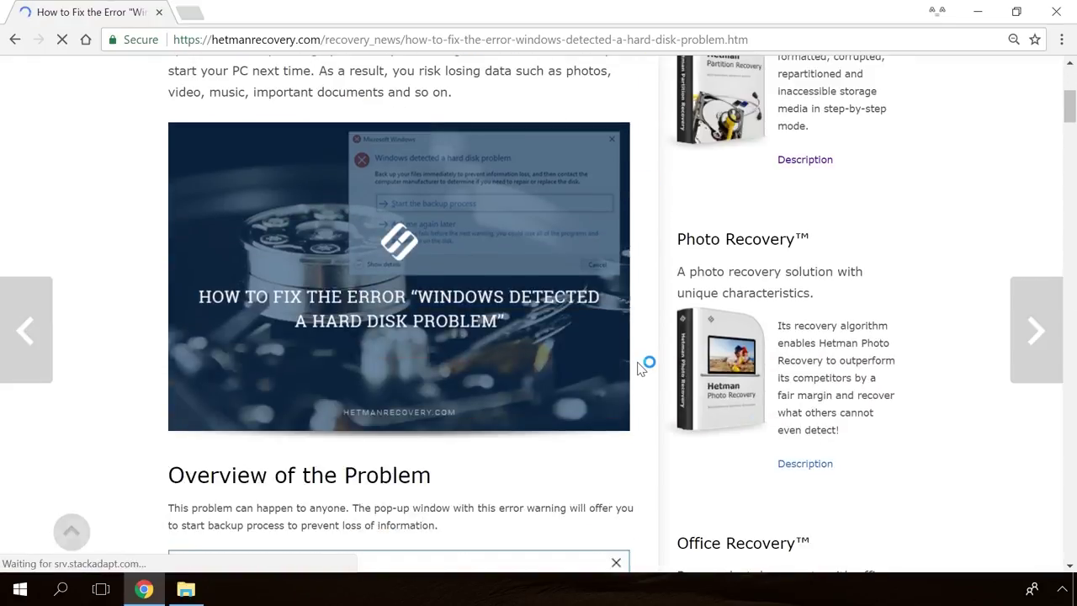
scroll(639, 367, "down", 10)
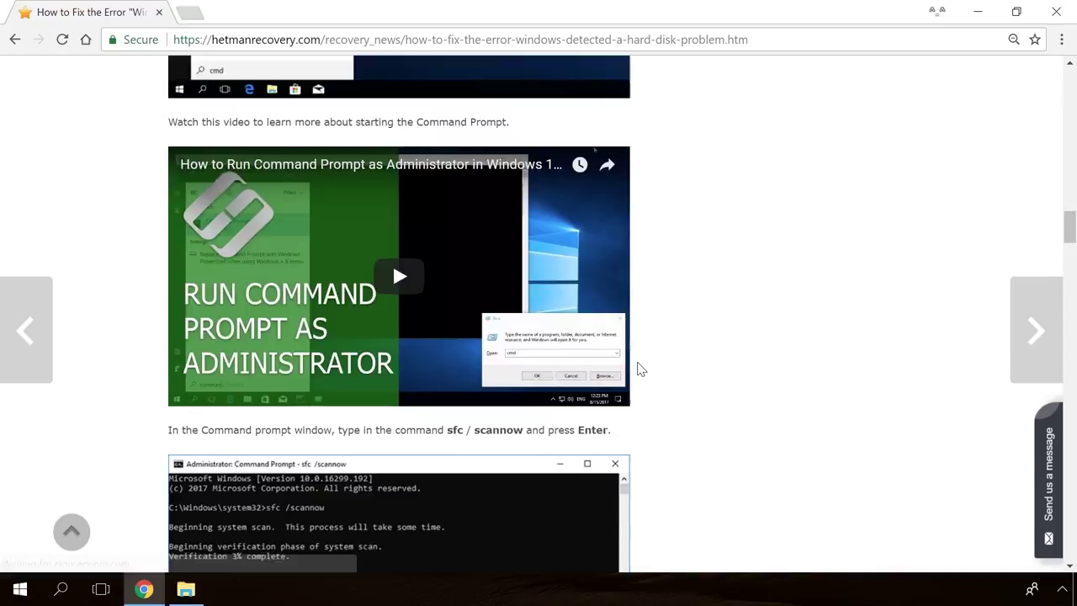
scroll(639, 368, "up", 1)
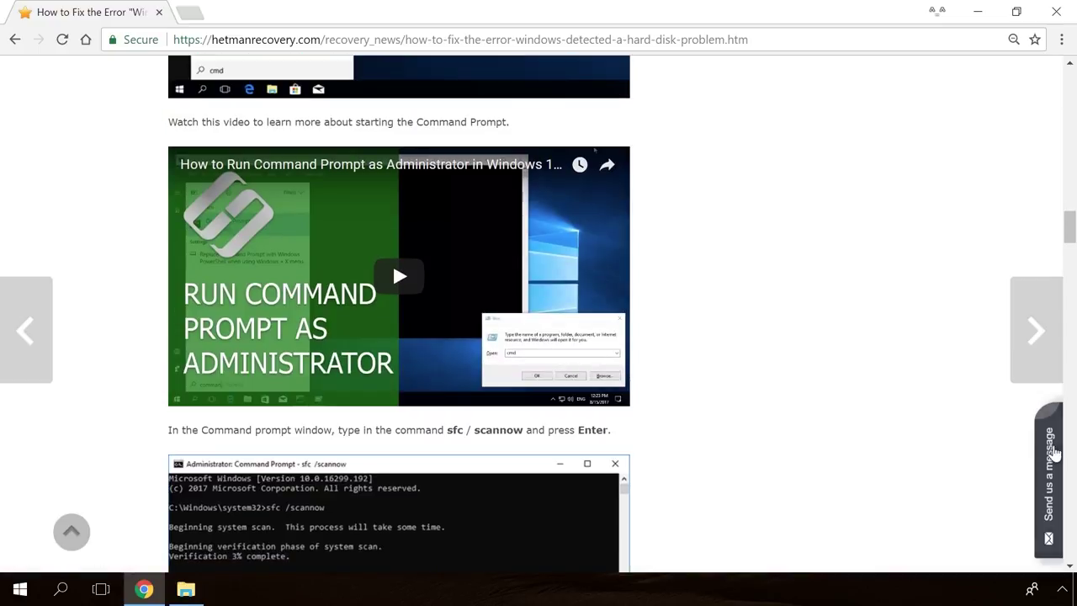
Open the website's contact message form and enter "Hello" as the message.
left_click(1051, 454)
type("Hello")
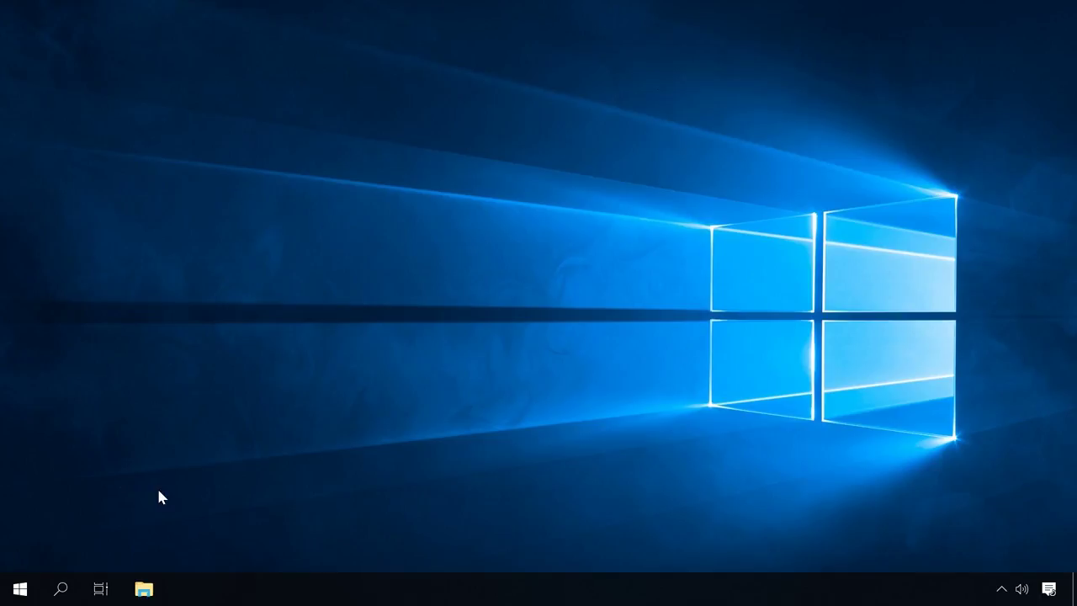
Search Windows for cmd and run Command Prompt as administrator.
left_click(61, 588)
type("cmd")
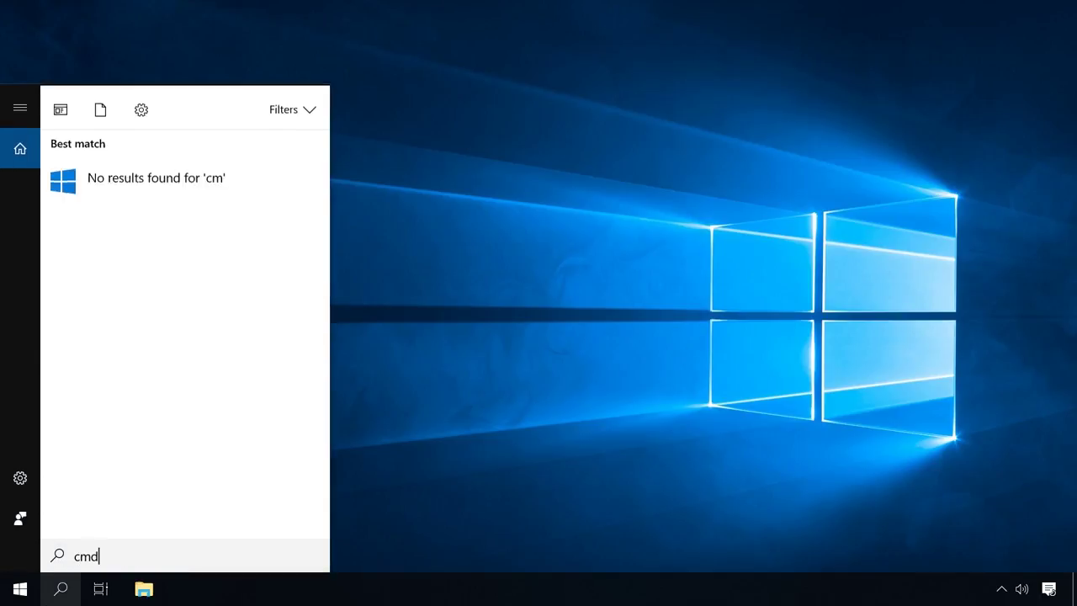
right_click(199, 193)
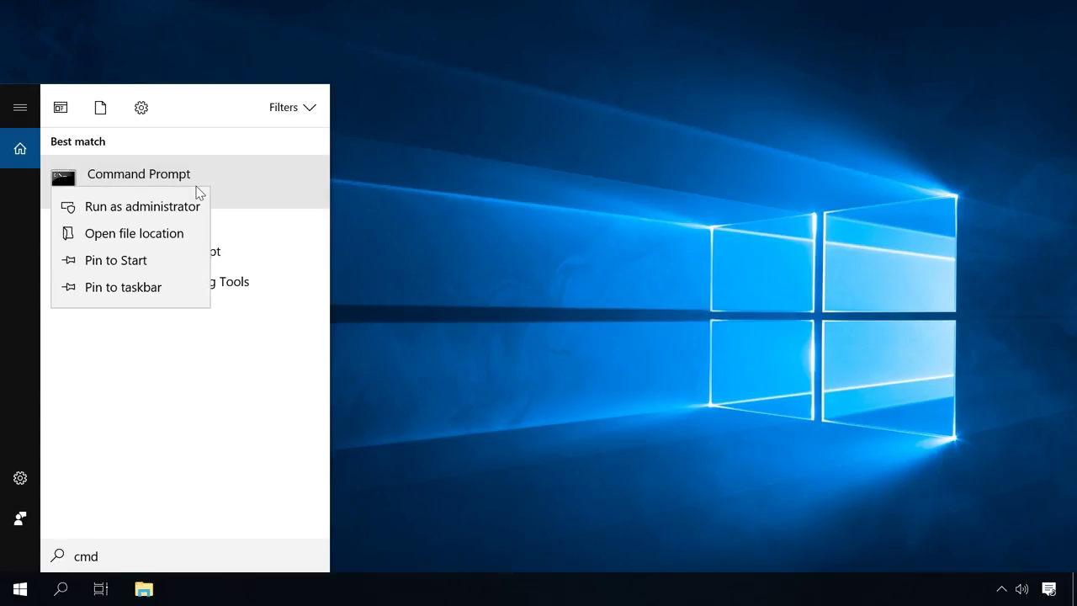
left_click(141, 208)
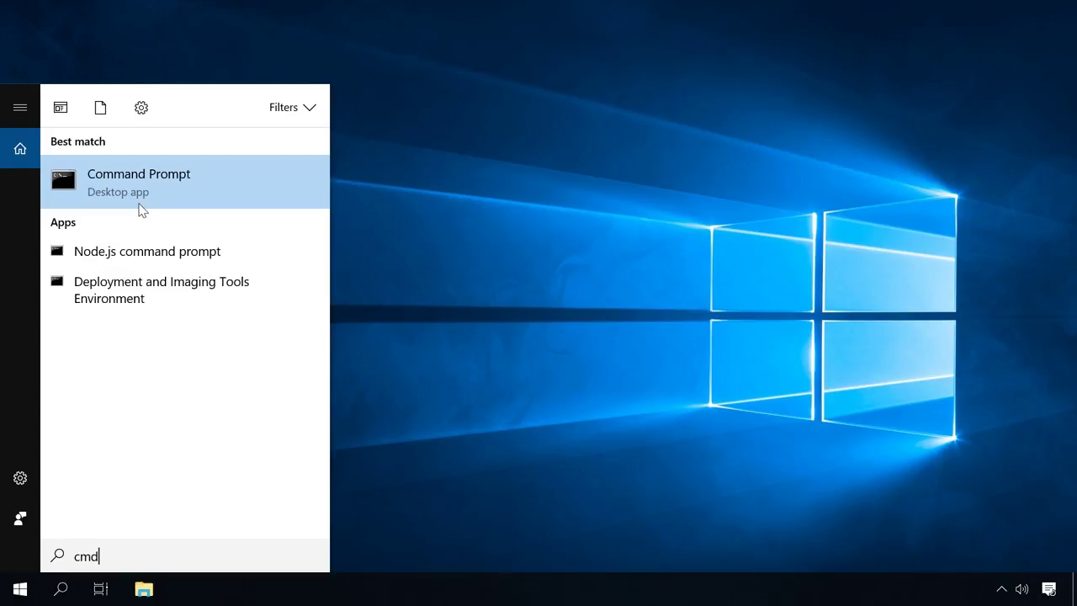
left_click(450, 404)
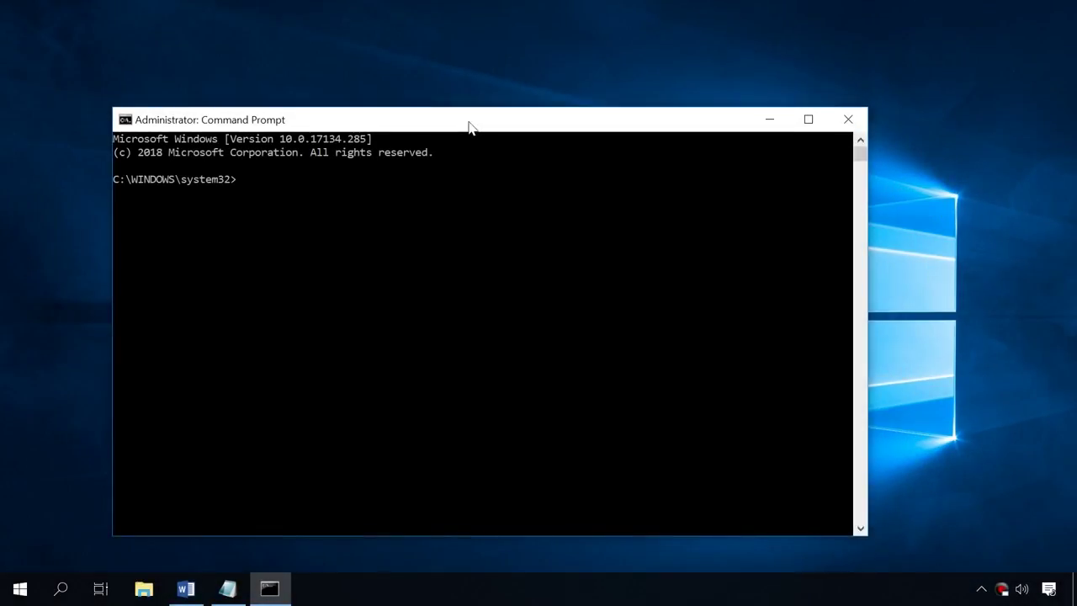
List the active network connections with netstat -aon|more and page through the output to the end.
type("netstat -aon")
type("|more")
key("Return")
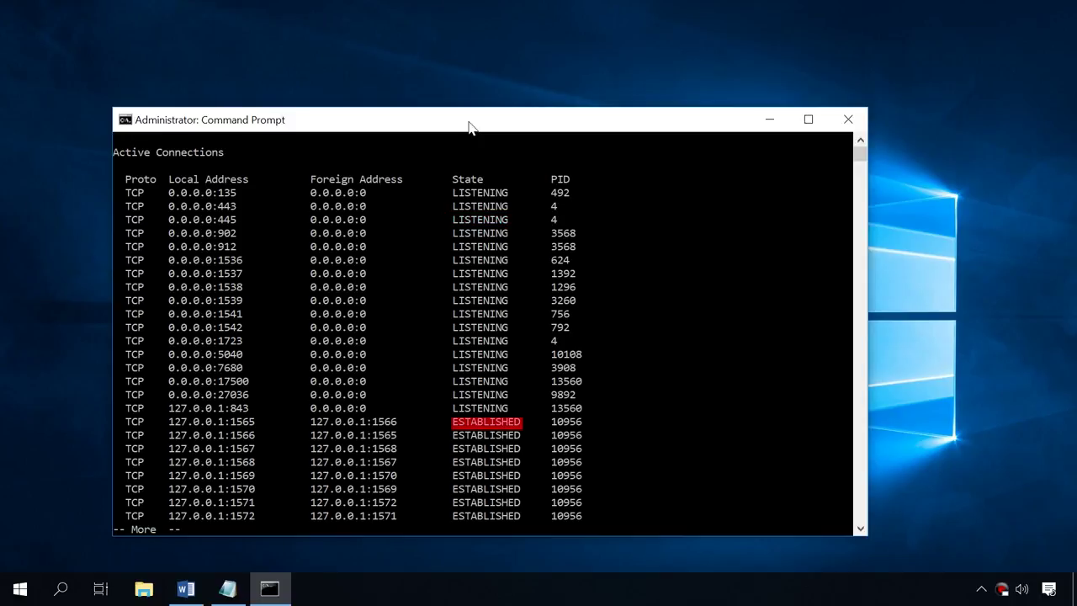
key("space")
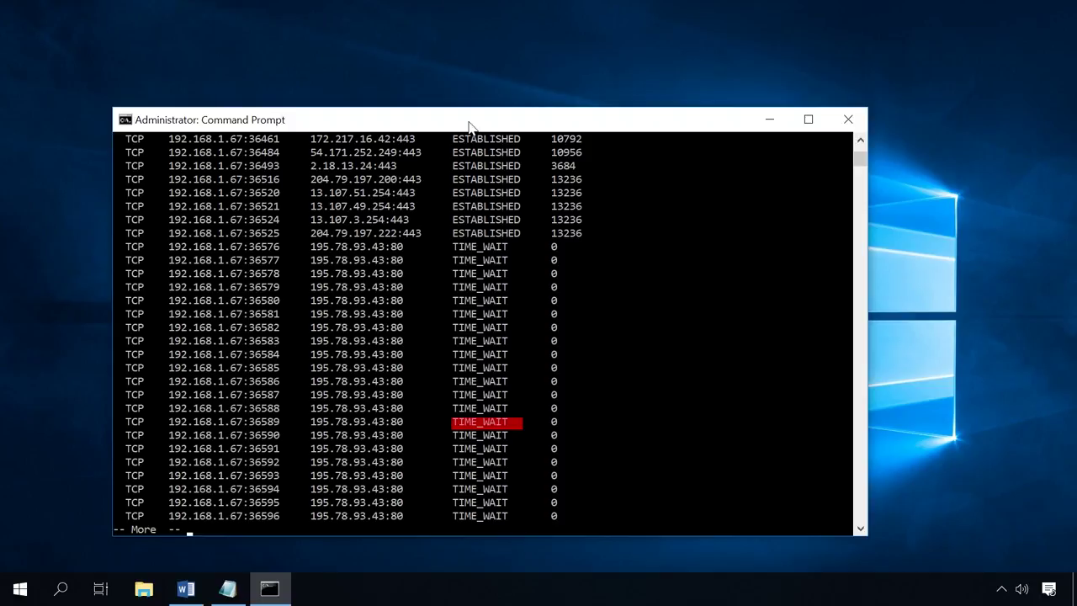
key("space")
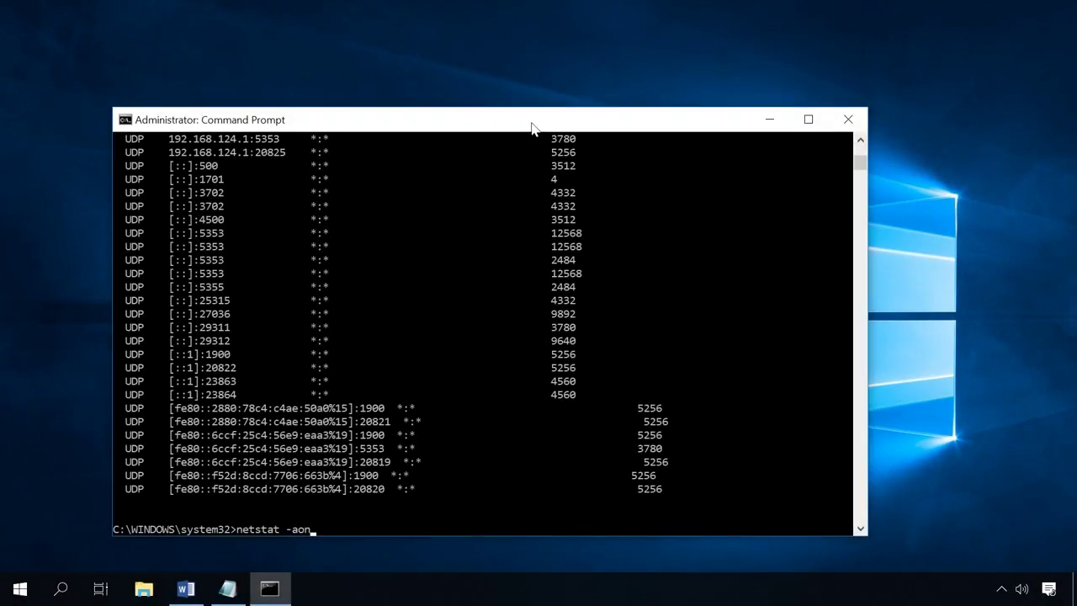
Run netstat -aonb to list connections with their owning programs, and review the executable names in the output.
type("b")
key("Return")
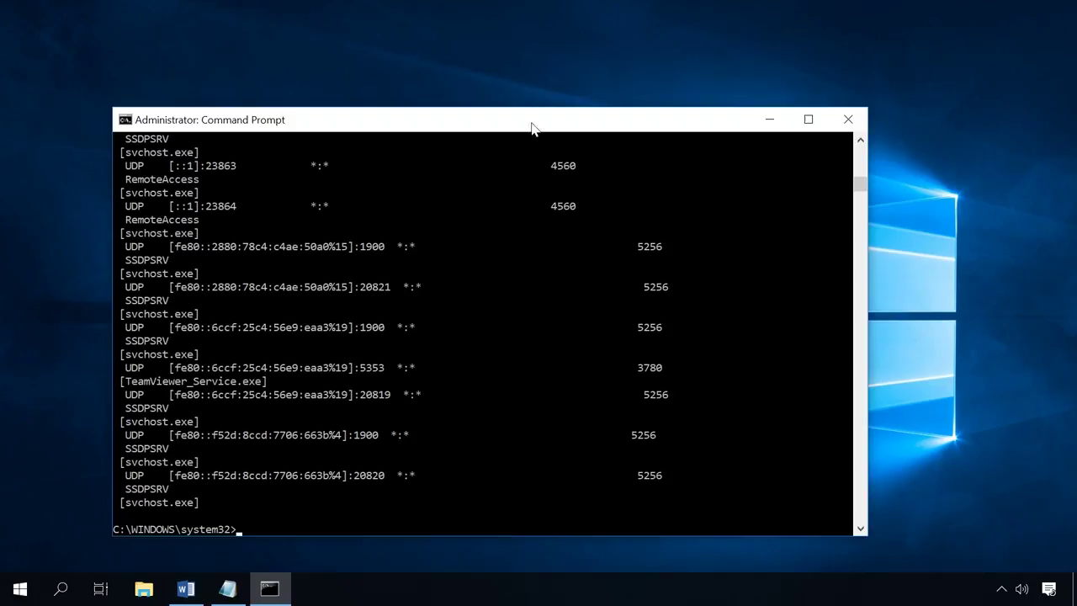
scroll(470, 350, "up", 20)
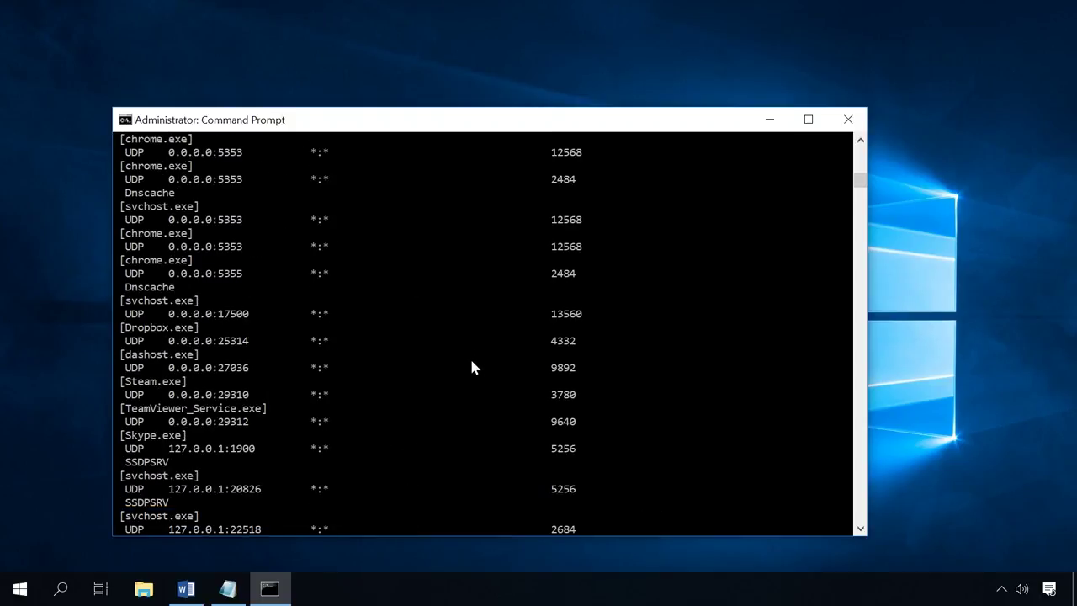
scroll(470, 361, "up", 13)
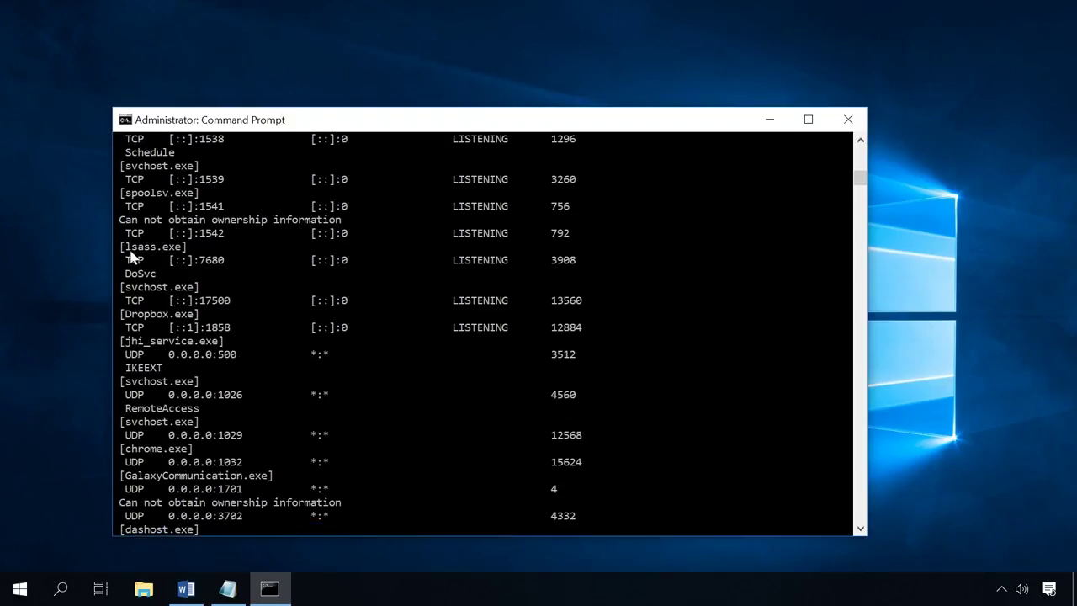
scroll(216, 264, "up", 12)
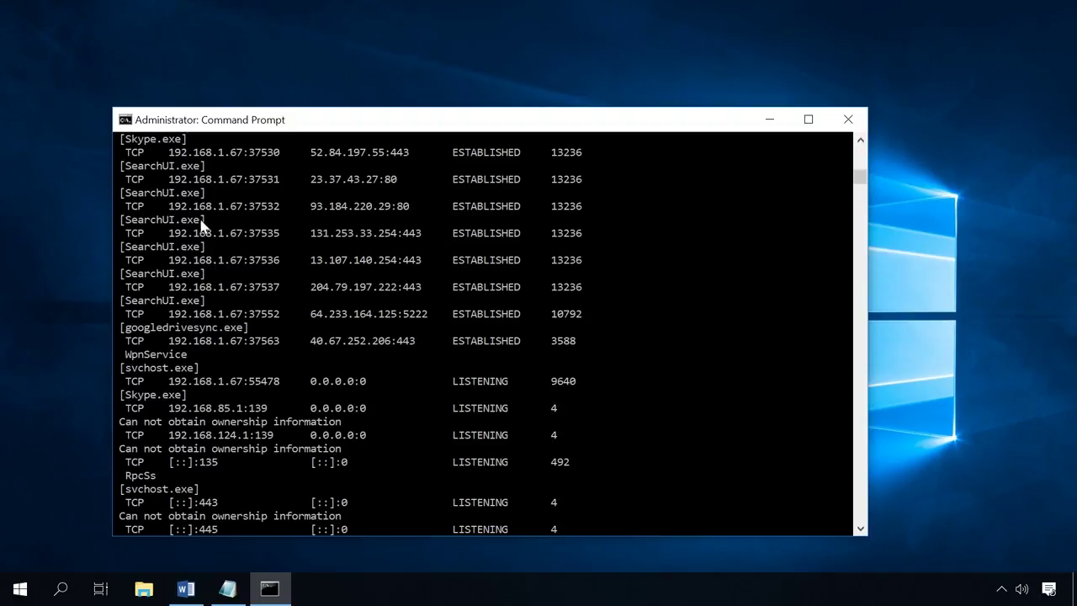
scroll(348, 328, "up", 14)
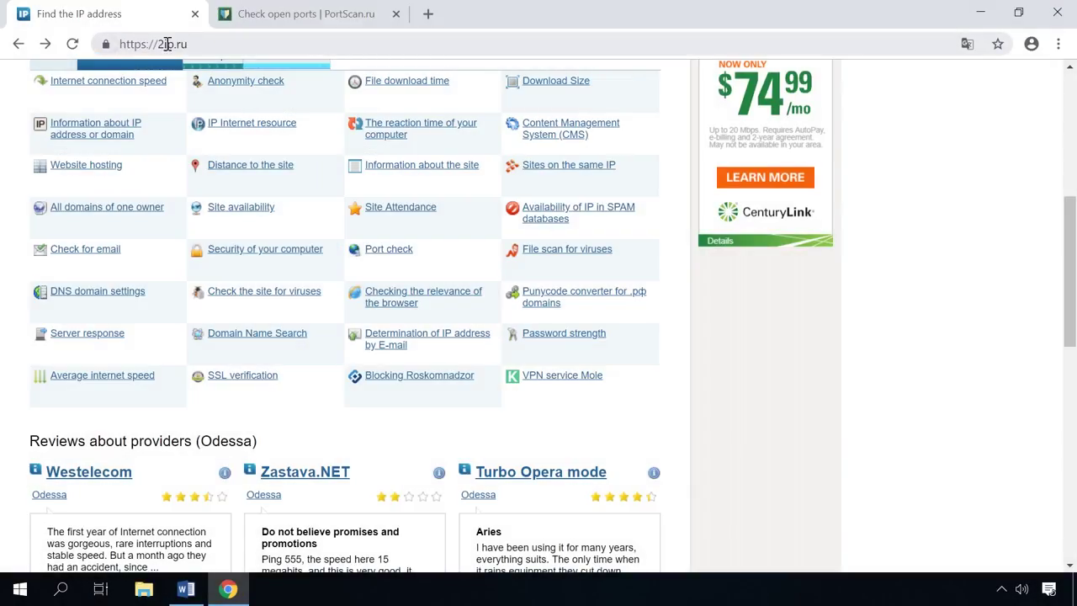
In Chrome, view the PortScan.ru port check page and open the Port check tool on 2ip.ru.
left_click(283, 14)
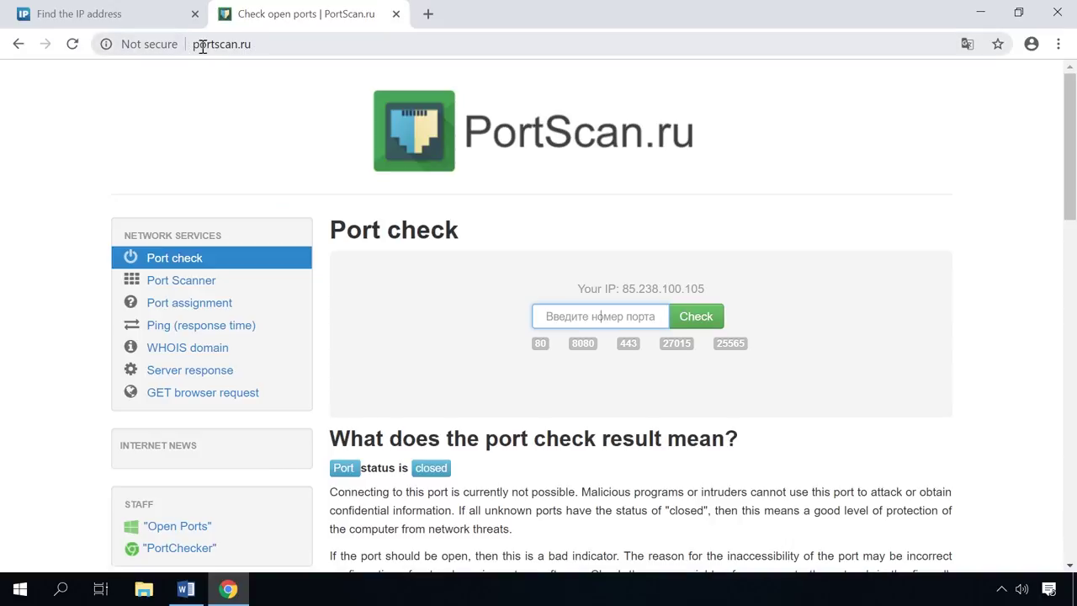
left_click(142, 16)
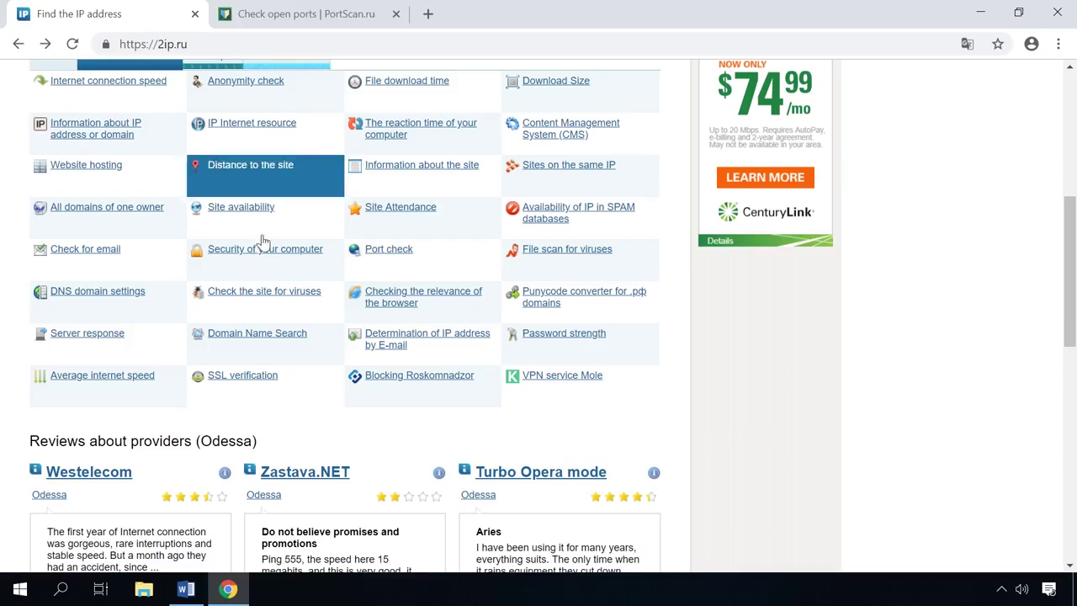
left_click(391, 256)
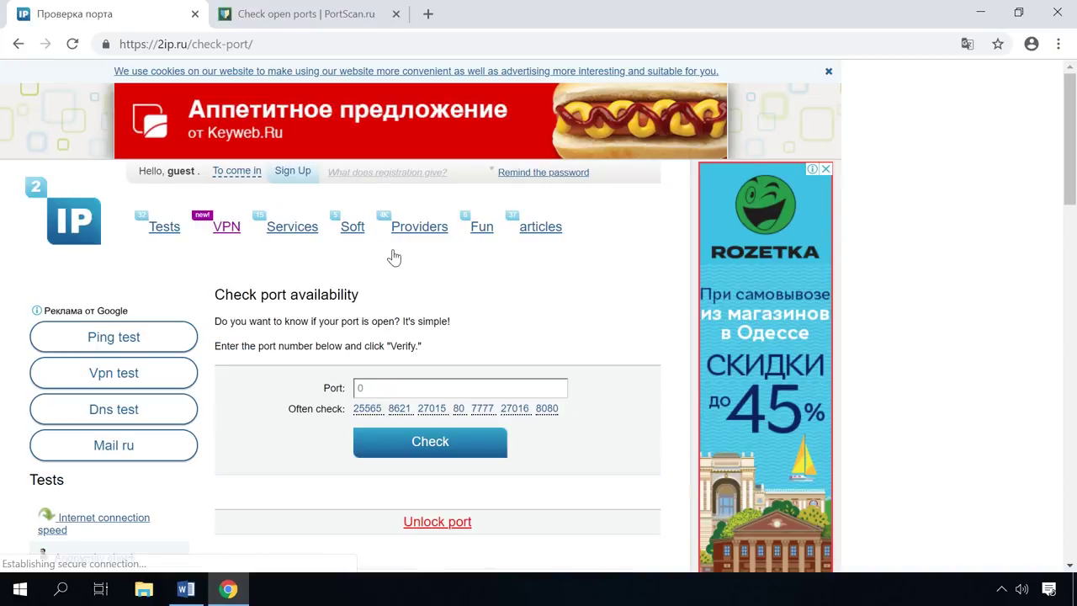
Check the availability of port 7000 on the 2ip.ru port check page and view the result.
double_click(370, 387)
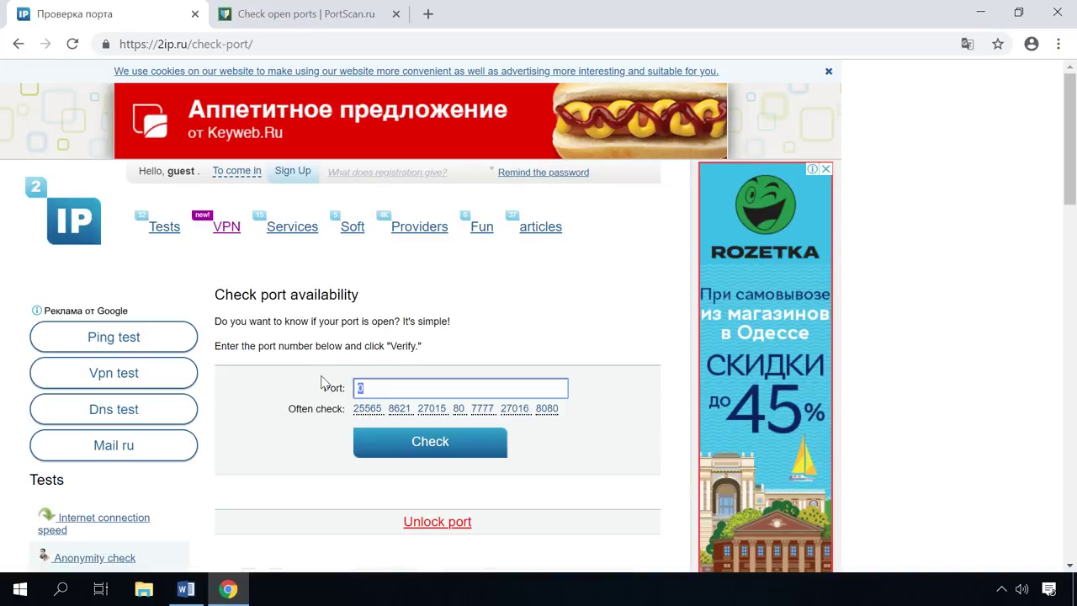
type("7000")
left_click(256, 438)
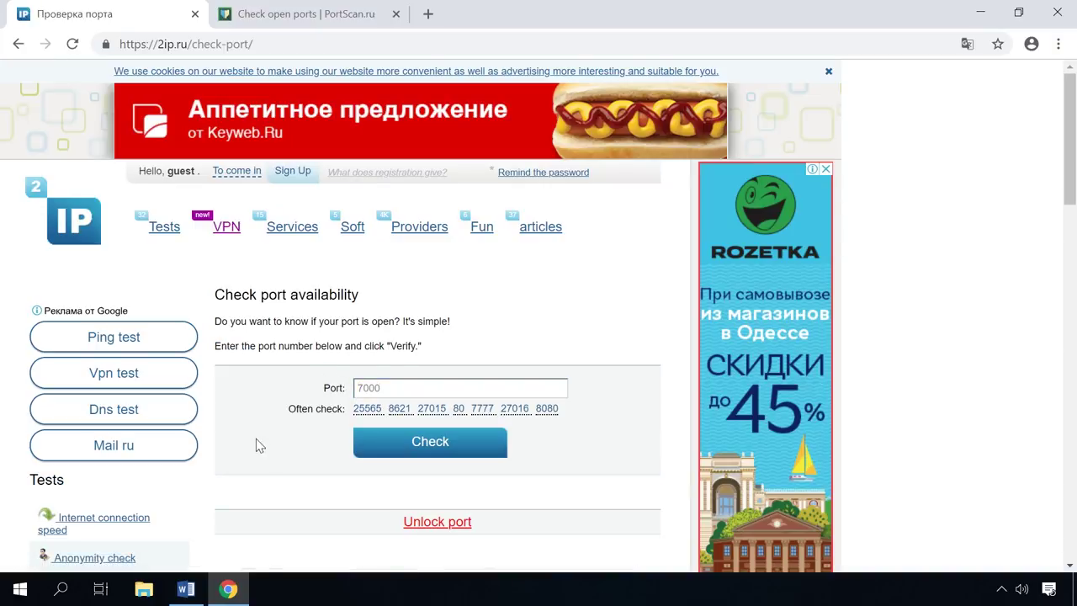
left_click(440, 445)
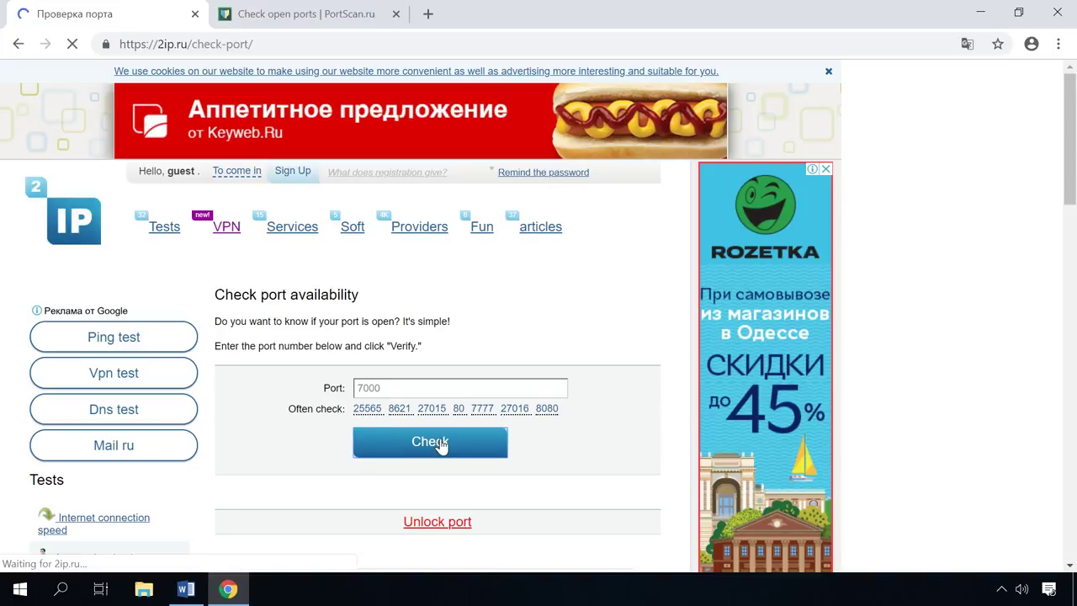
scroll(441, 445, "down", 3)
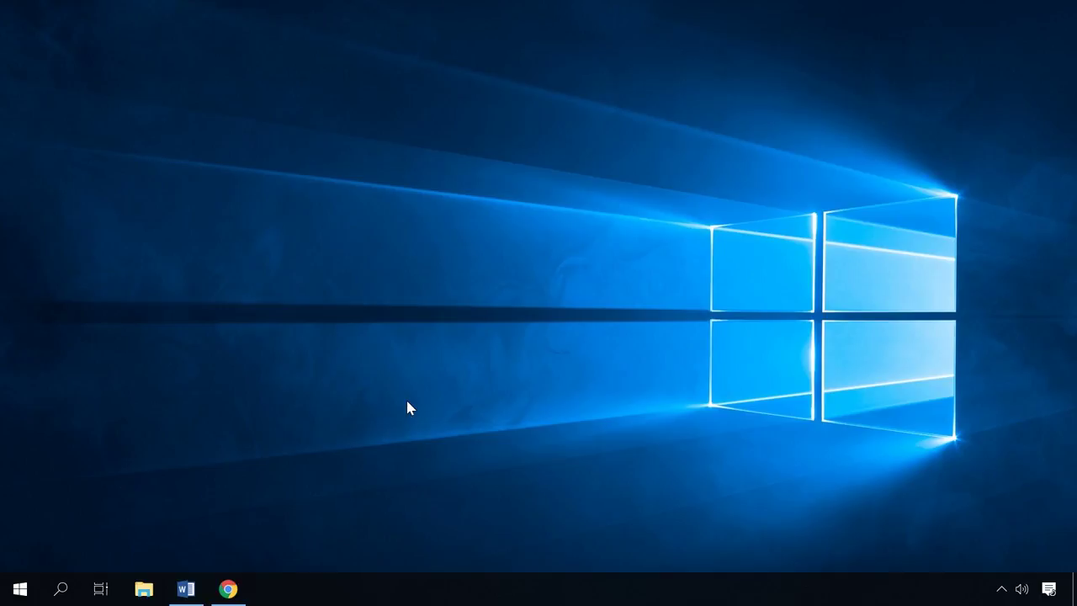
Search Windows for Control Panel, open it, and open Windows Defender Firewall.
left_click(54, 592)
type("con")
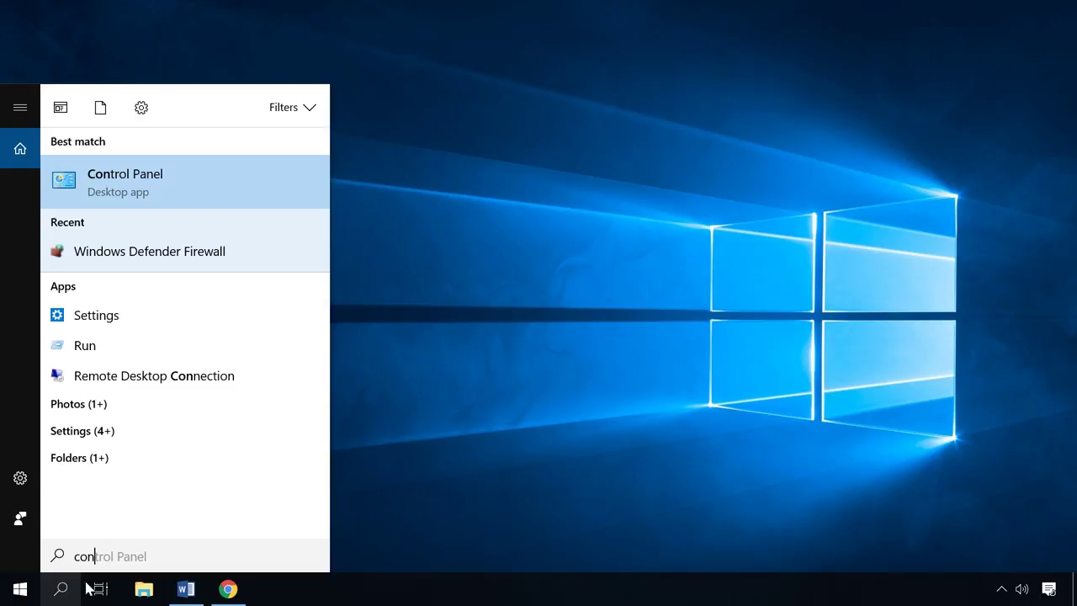
left_click(187, 185)
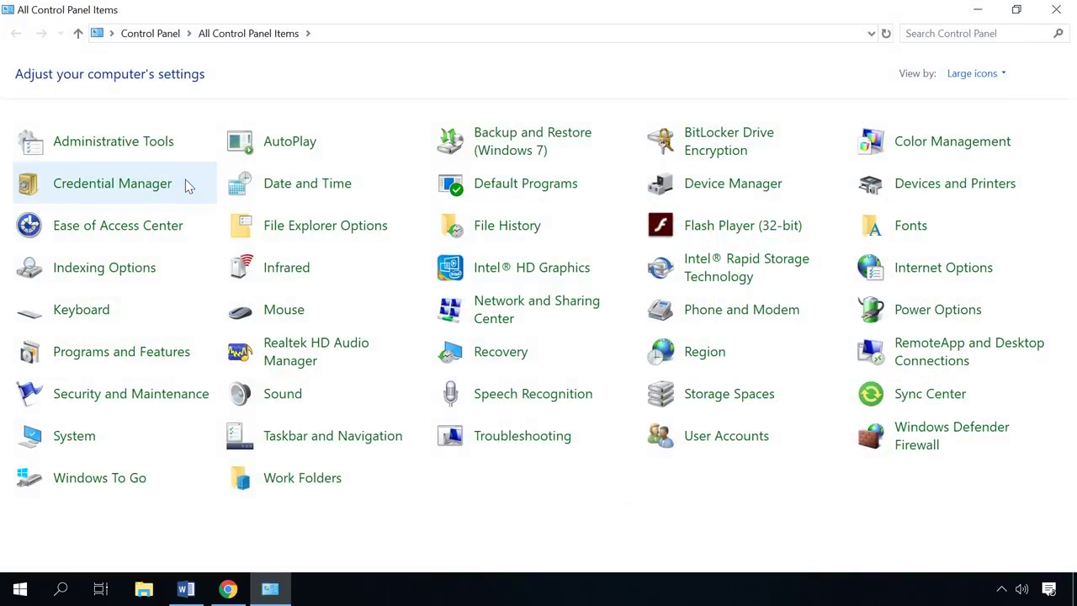
left_click(923, 431)
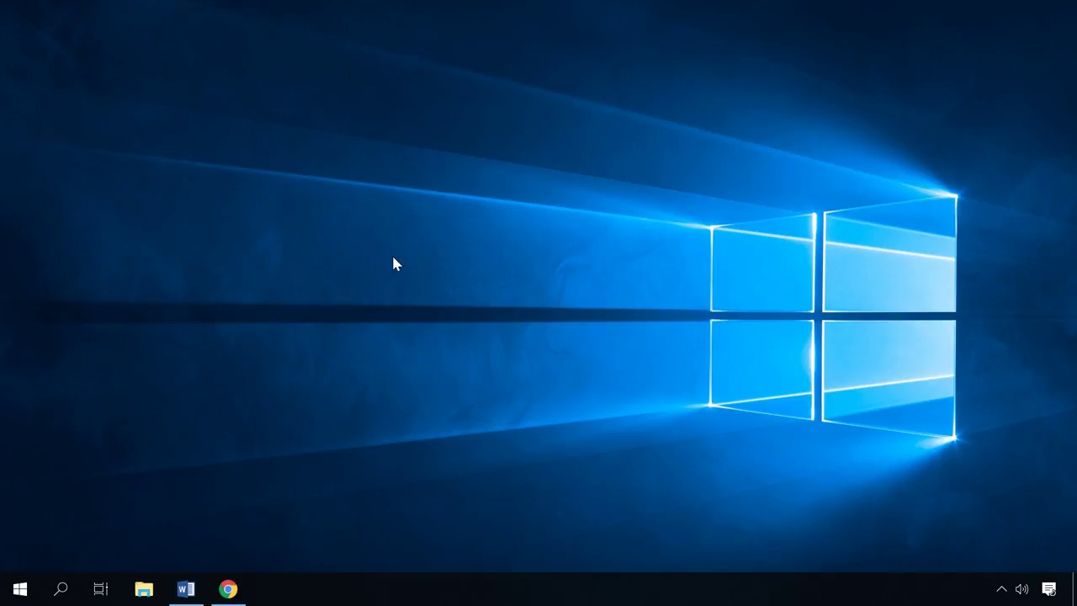
Open Windows Defender Firewall by running firewall.cpl, and show the Inbound Rules in its advanced settings.
key("super+r")
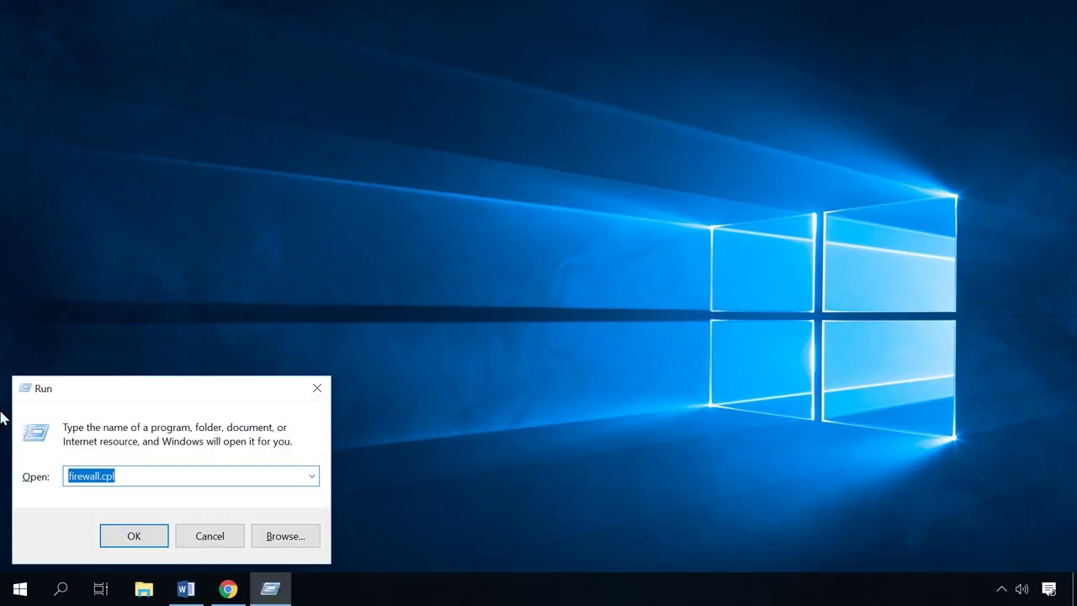
left_click(122, 538)
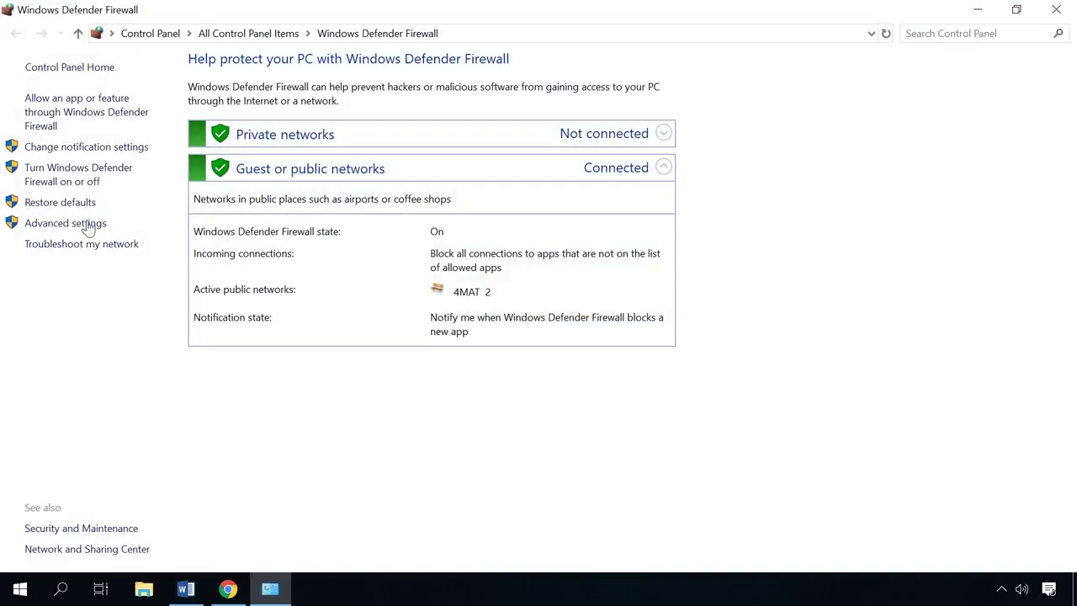
left_click(86, 223)
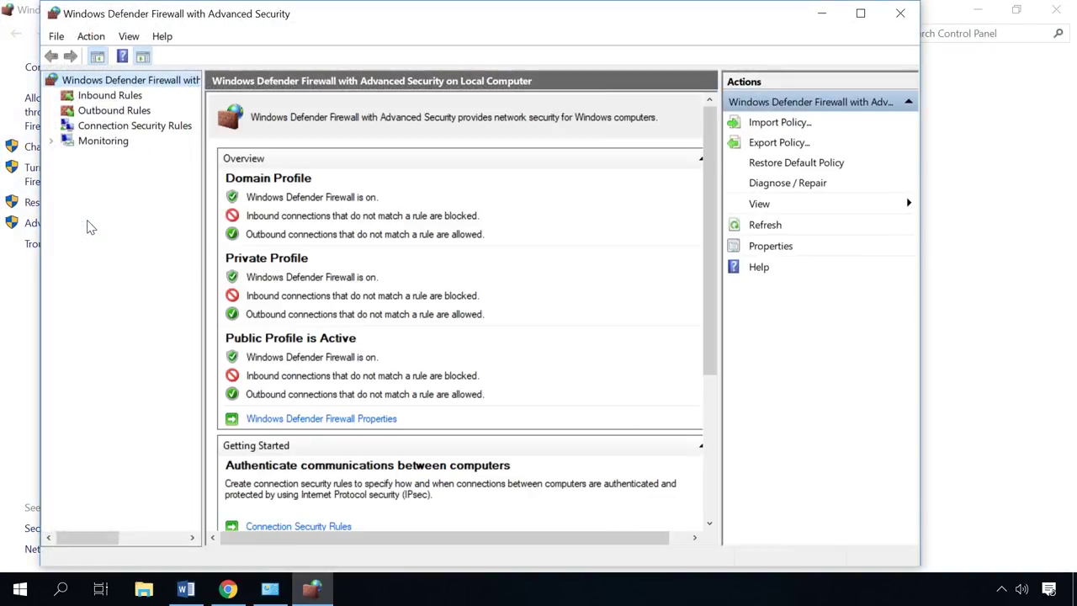
left_click(116, 99)
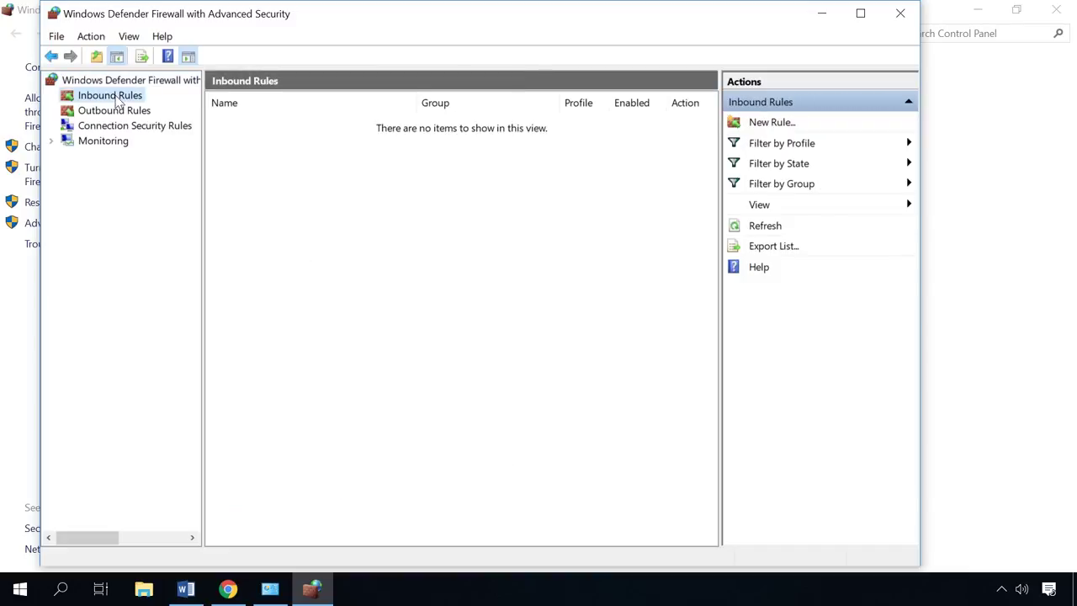
Create an inbound port rule named 7000 that allows TCP connections on specific local port 7000 for all profiles.
left_click(772, 123)
left_click(220, 210)
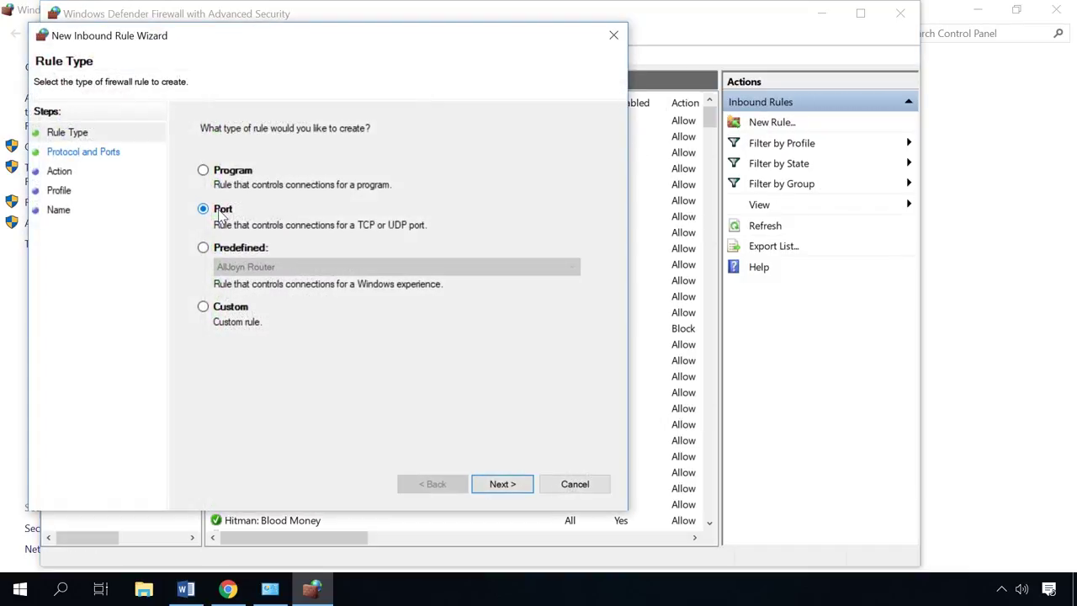
left_click(492, 490)
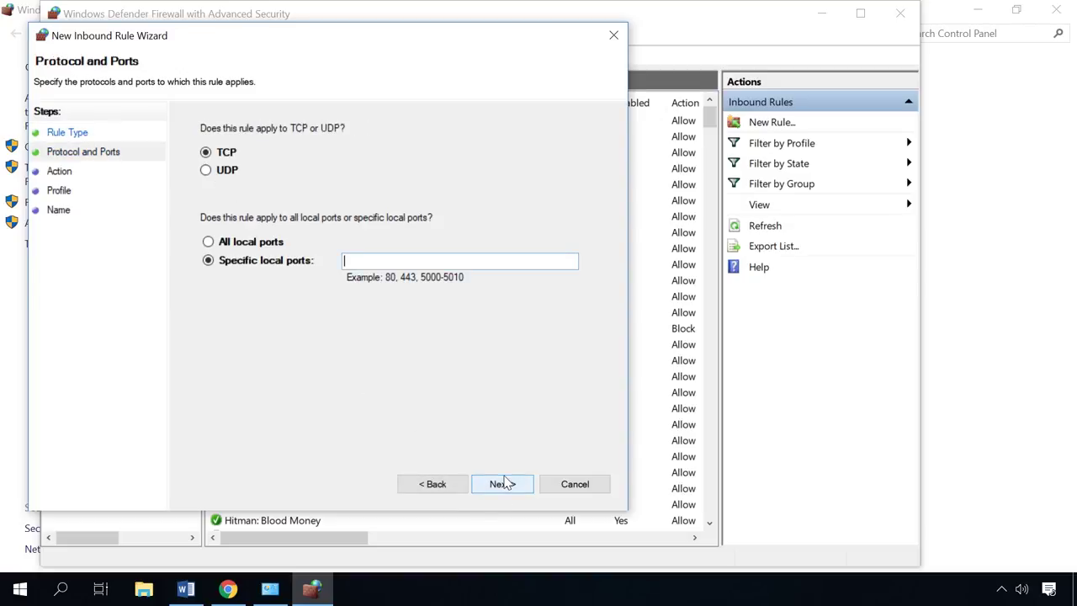
type("7000")
left_click(502, 483)
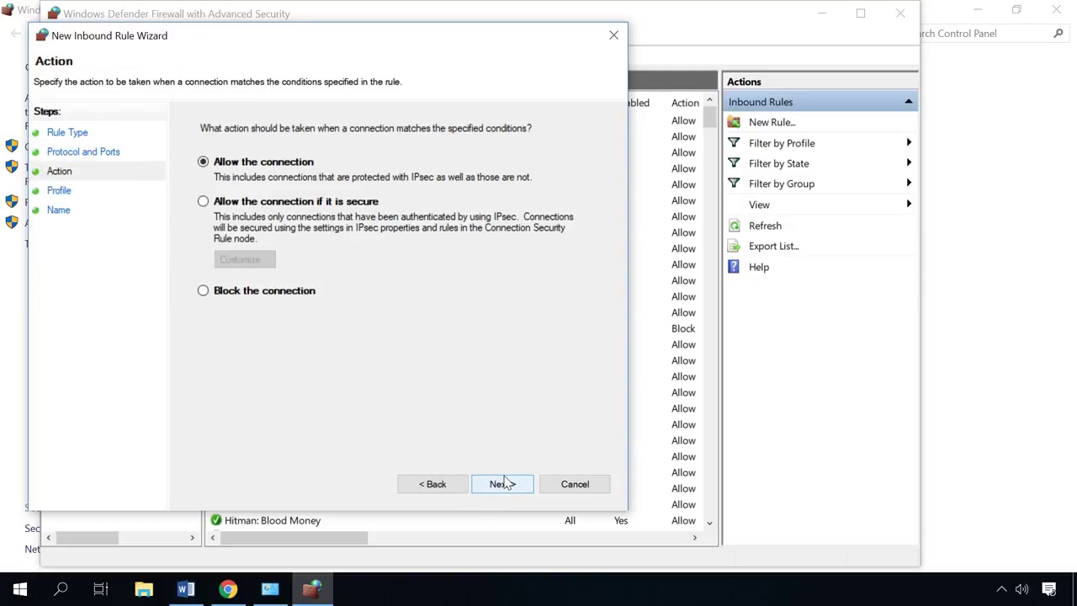
left_click(503, 483)
left_click(502, 484)
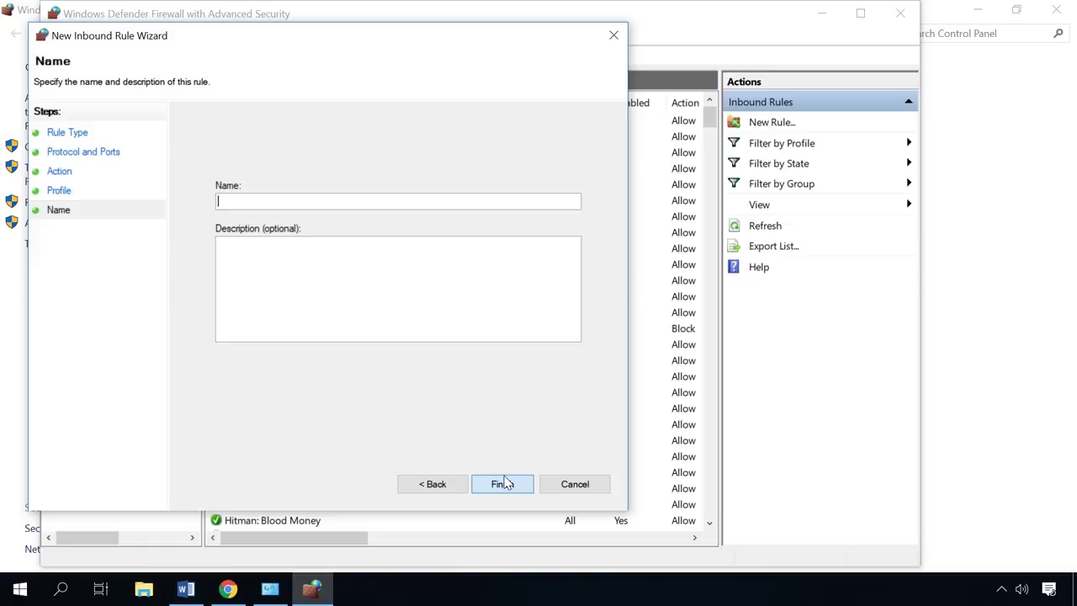
type("7000")
left_click(507, 484)
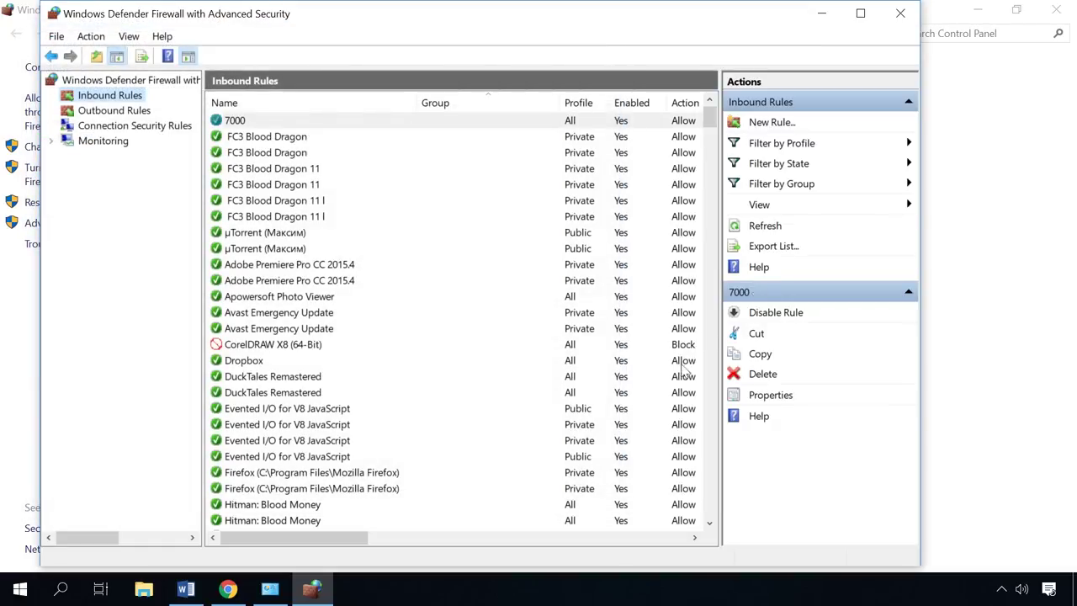
left_click(772, 122)
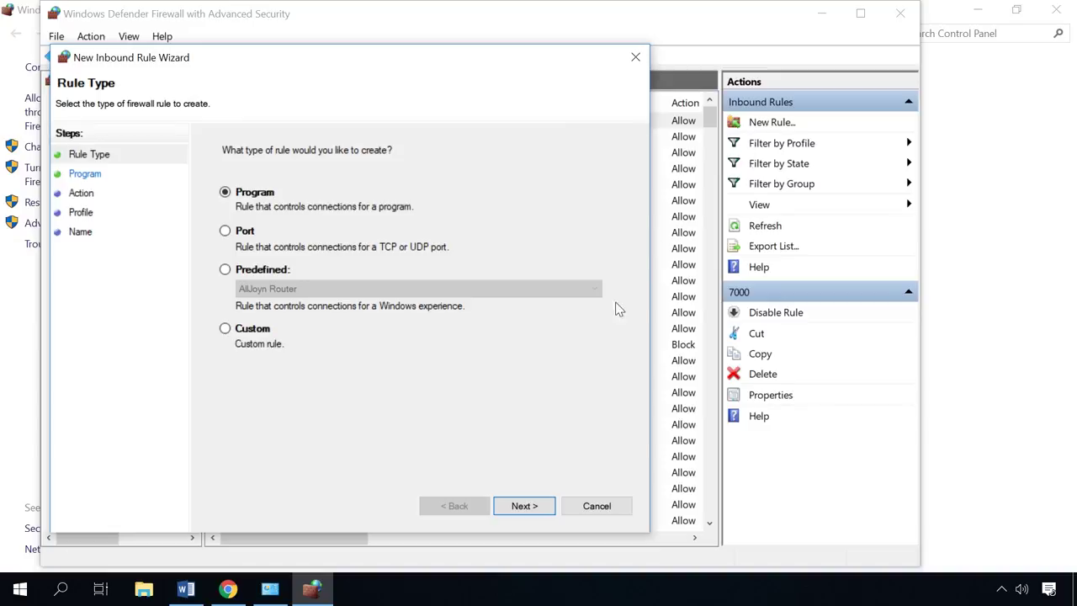
left_click(243, 230)
left_click(523, 508)
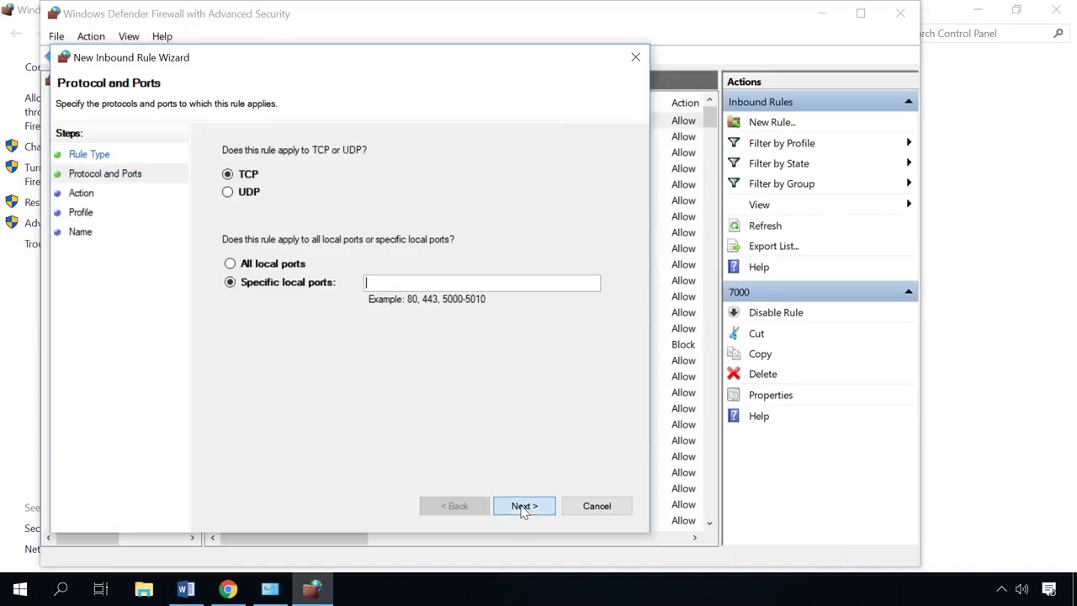
left_click(246, 192)
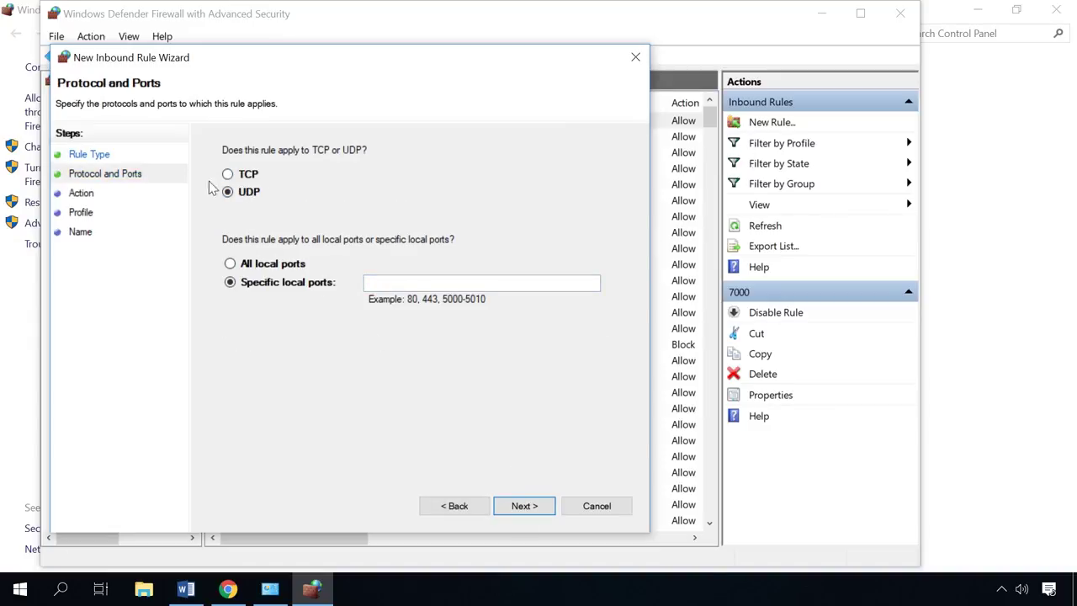
key("Escape")
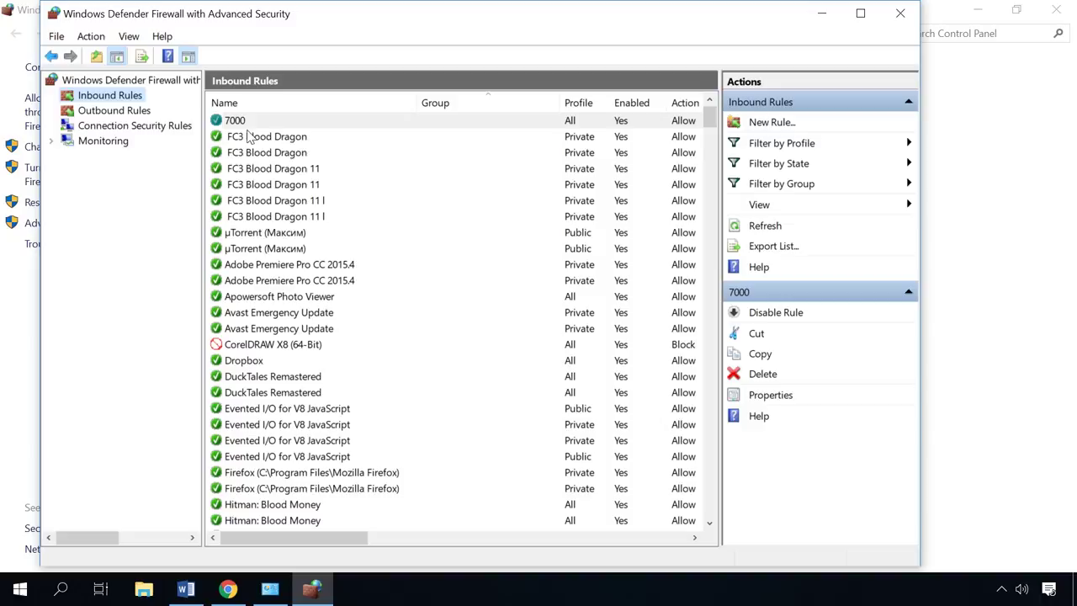
Delete the inbound rule named 7000.
left_click(246, 123)
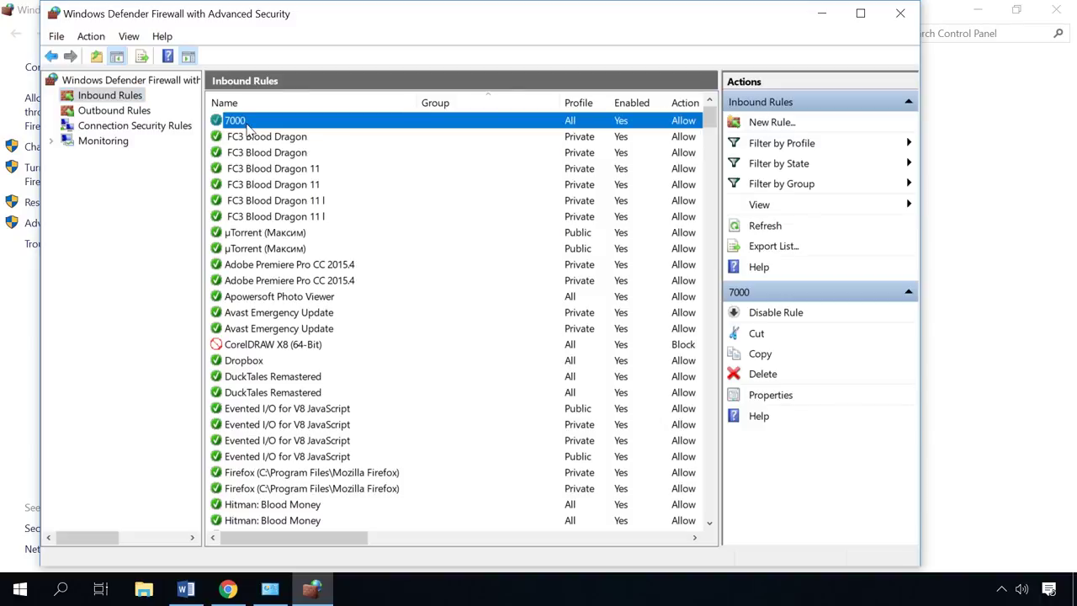
left_click(751, 373)
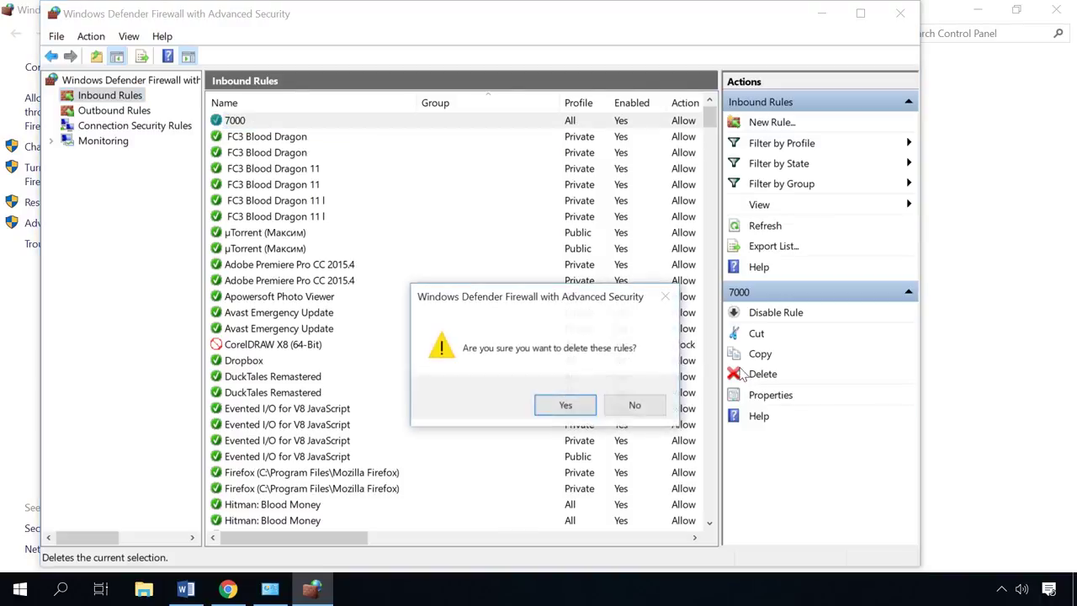
left_click(565, 406)
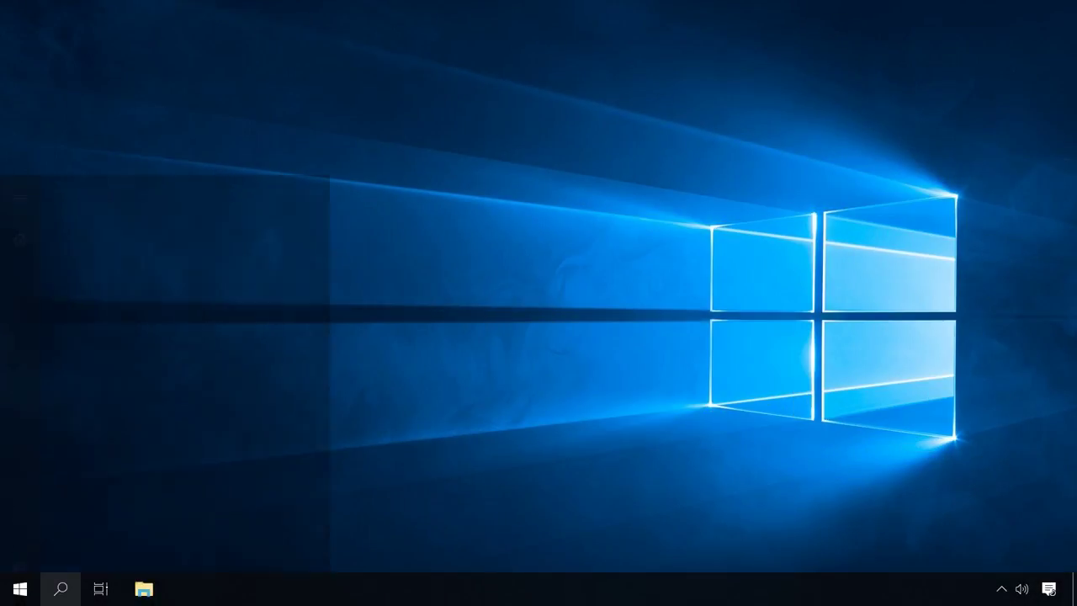
Search Windows for cmd and open Command Prompt as administrator, allowing it to make changes to the device.
left_click(61, 589)
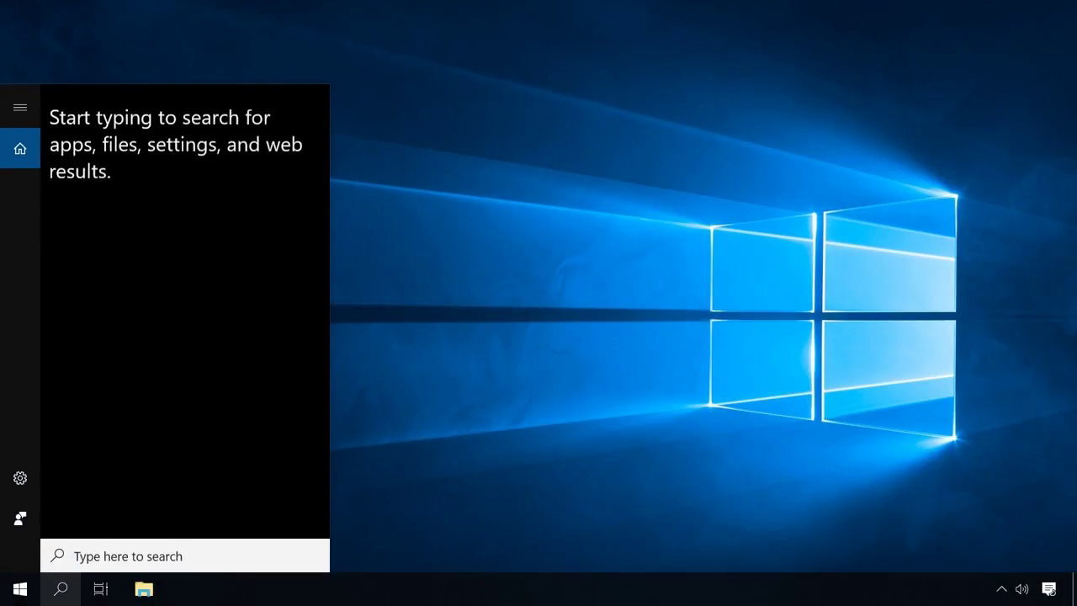
type("cmd")
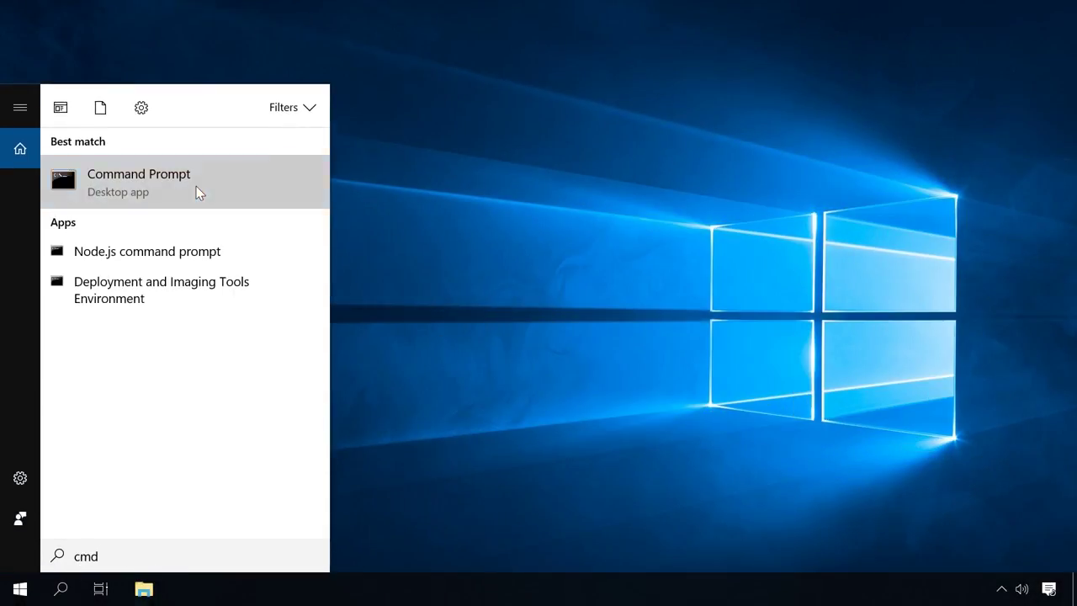
right_click(196, 186)
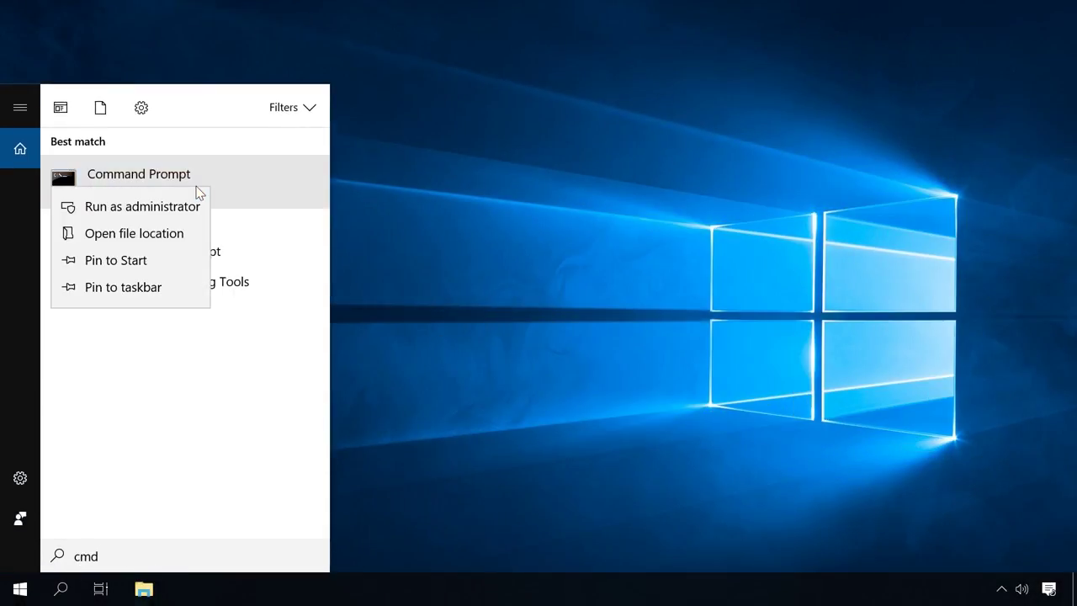
left_click(140, 207)
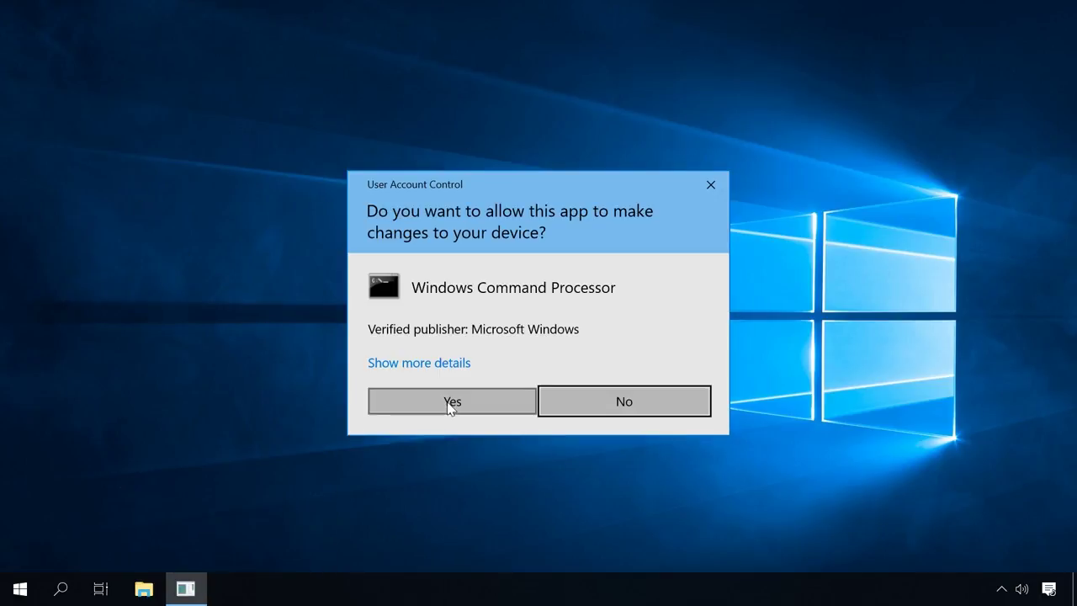
left_click(448, 402)
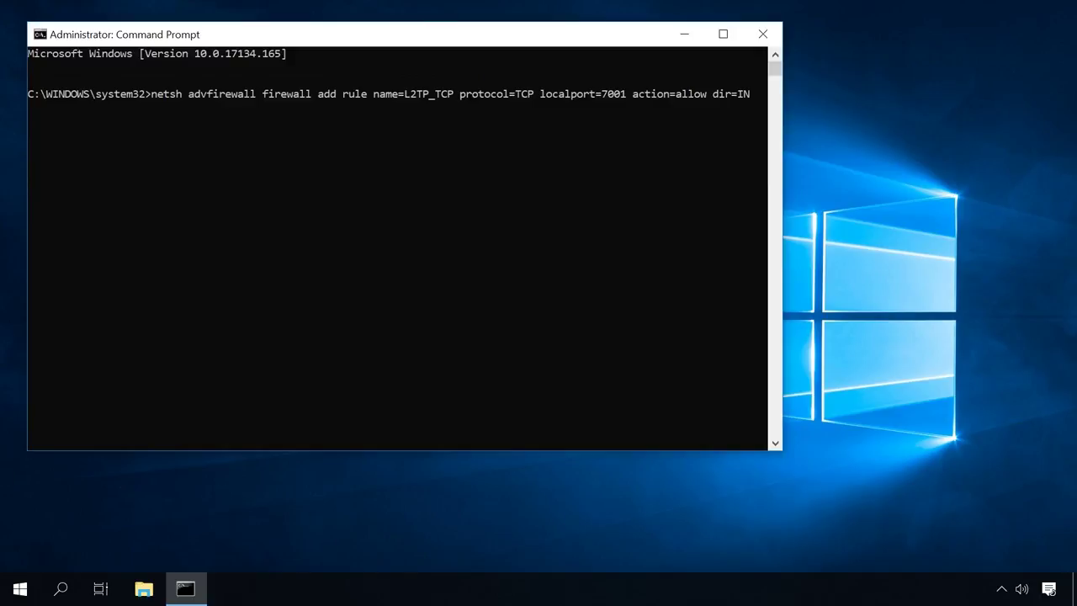
Use netsh advfirewall to add inbound allow rules L2TP_TCP and L2TP_UDP for local port 7001, and All_GRE for protocol 47.
key("Return")
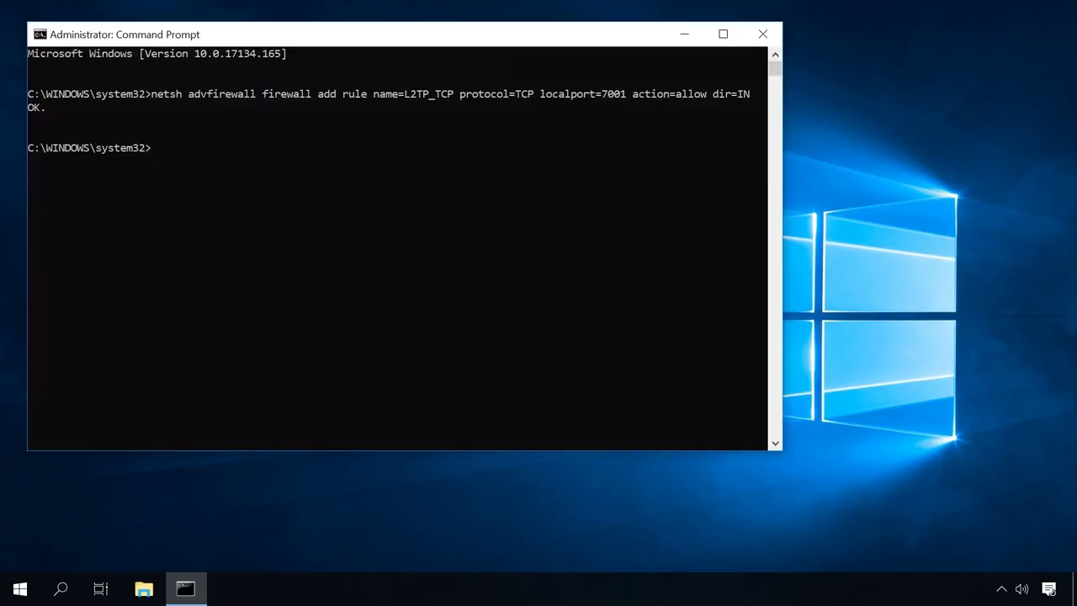
type("netsh advfirewall firewall add rule name=L2TP_UDP protocol=UDP localport=7001 action=allow dir=IN")
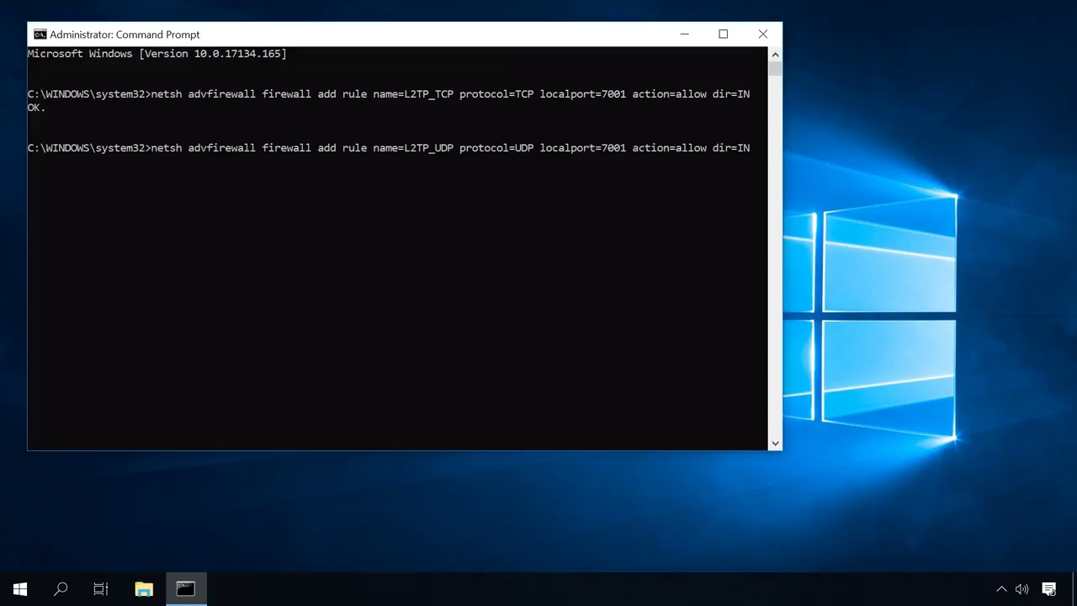
key("Return")
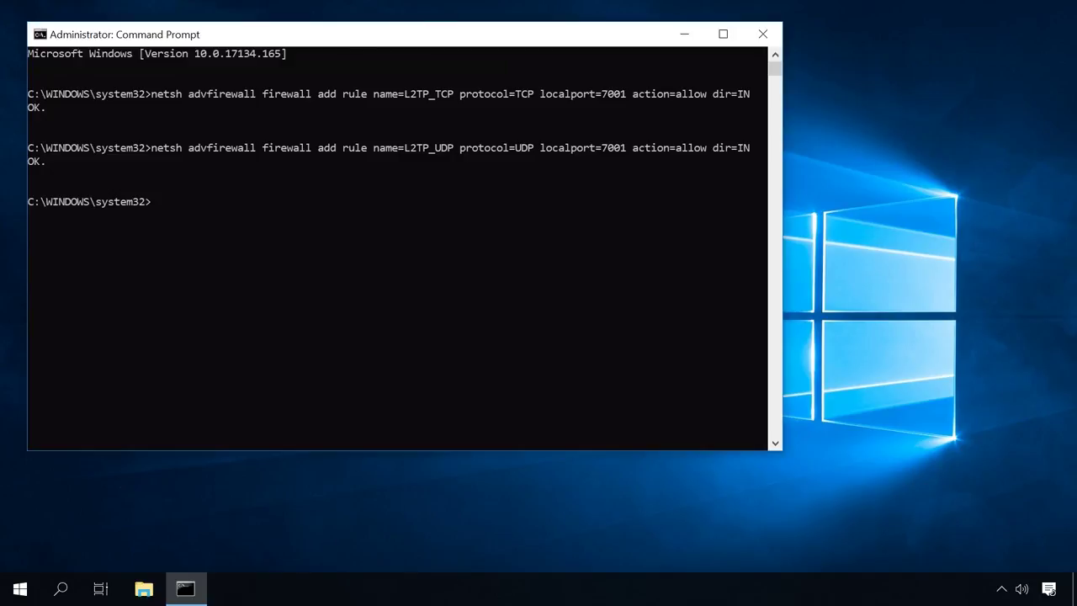
type("netsh advfirewall firewall add rule name=All_GRE protocol=47 dir=in action=allow")
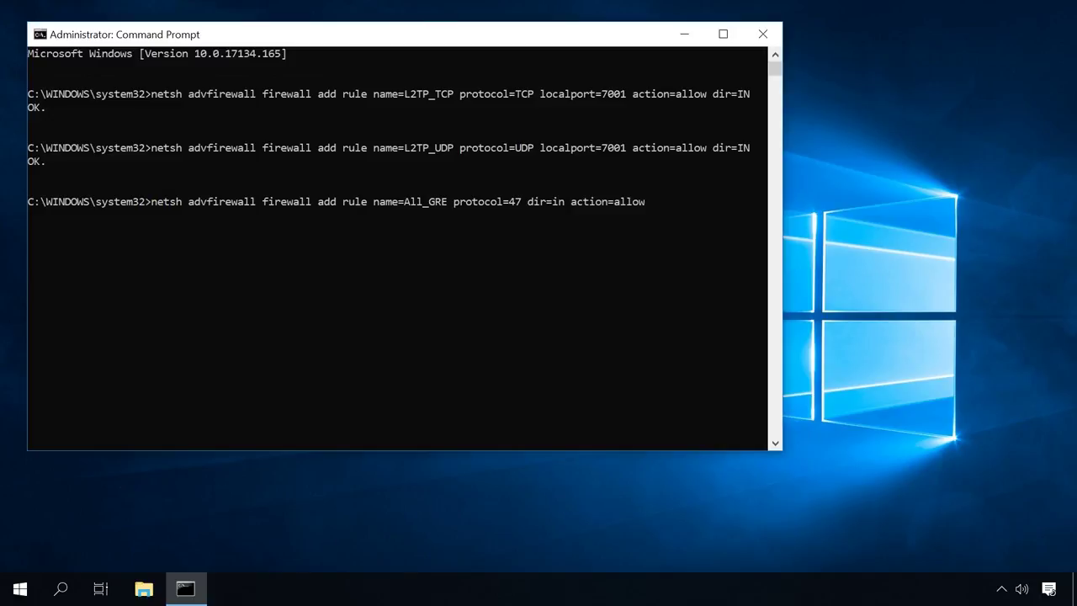
key("Return")
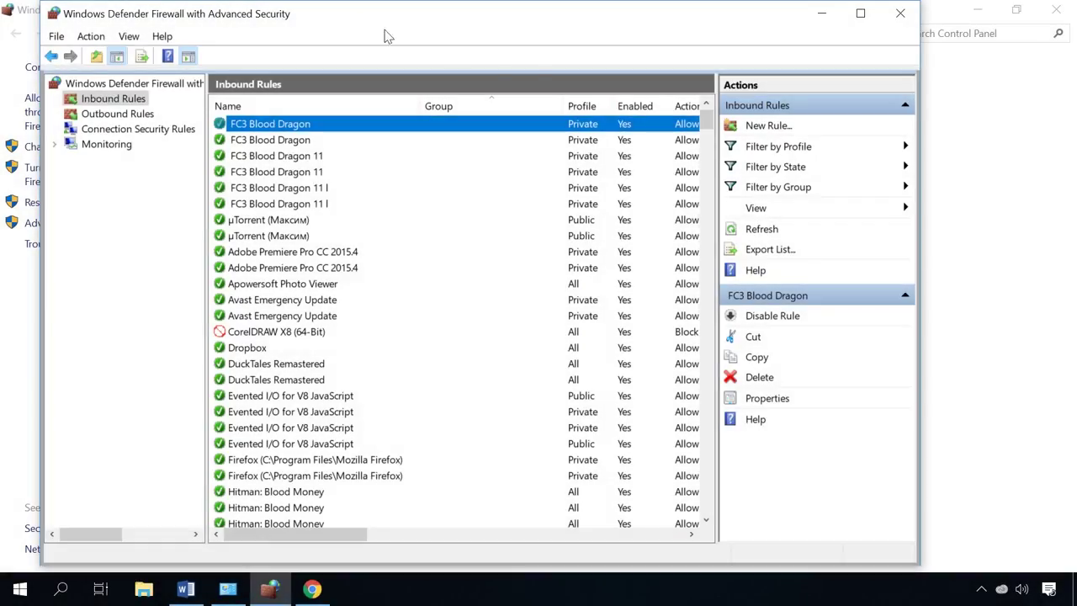
left_click(772, 130)
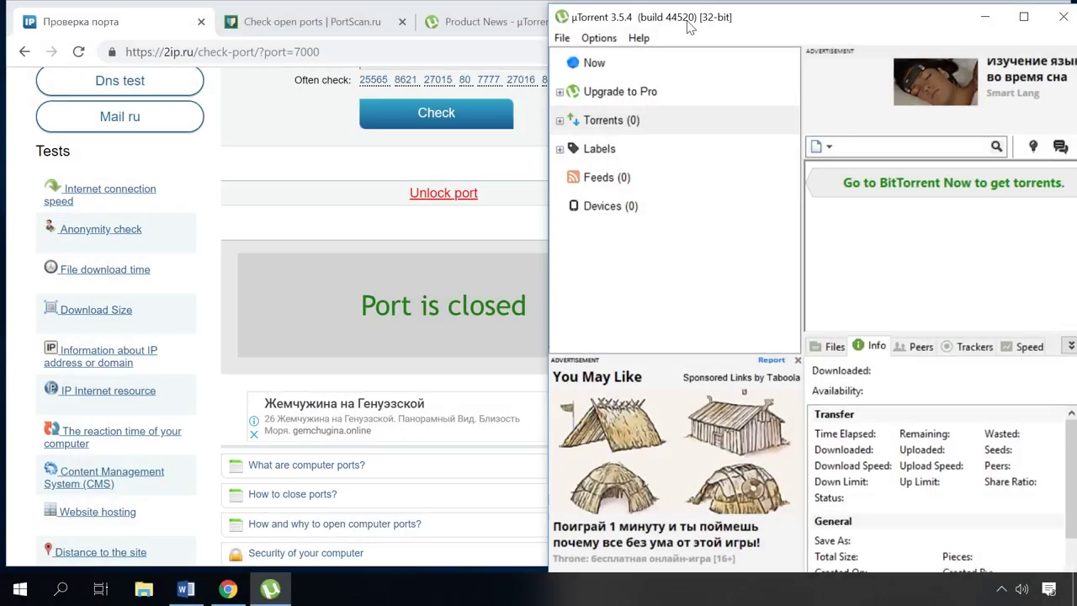
In µTorrent's connection preferences, set the port used for incoming connections to 7000 and save the change.
left_click(599, 38)
left_click(628, 75)
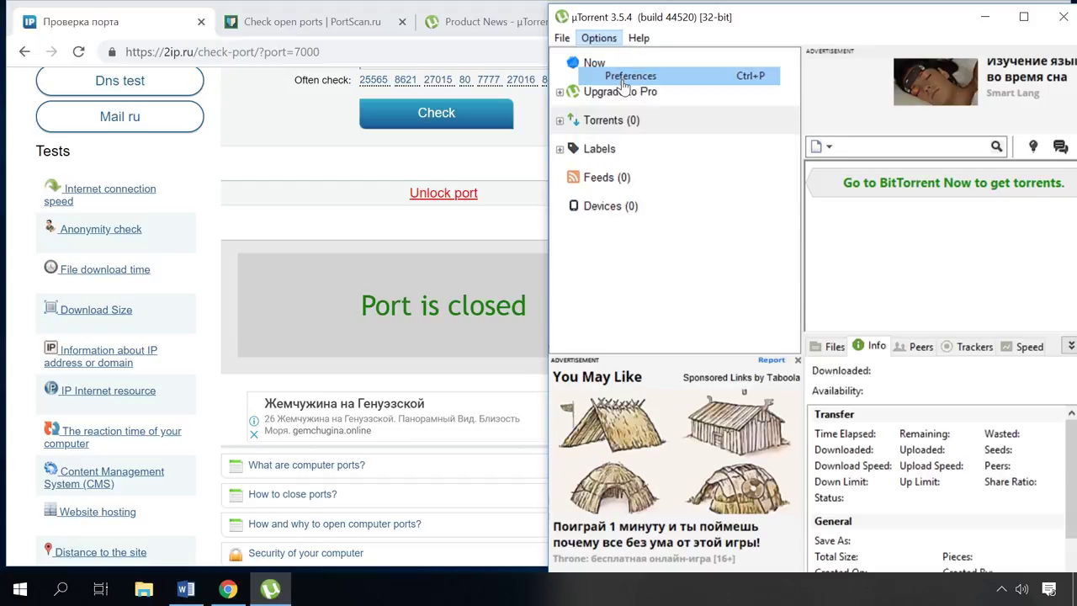
left_click(568, 181)
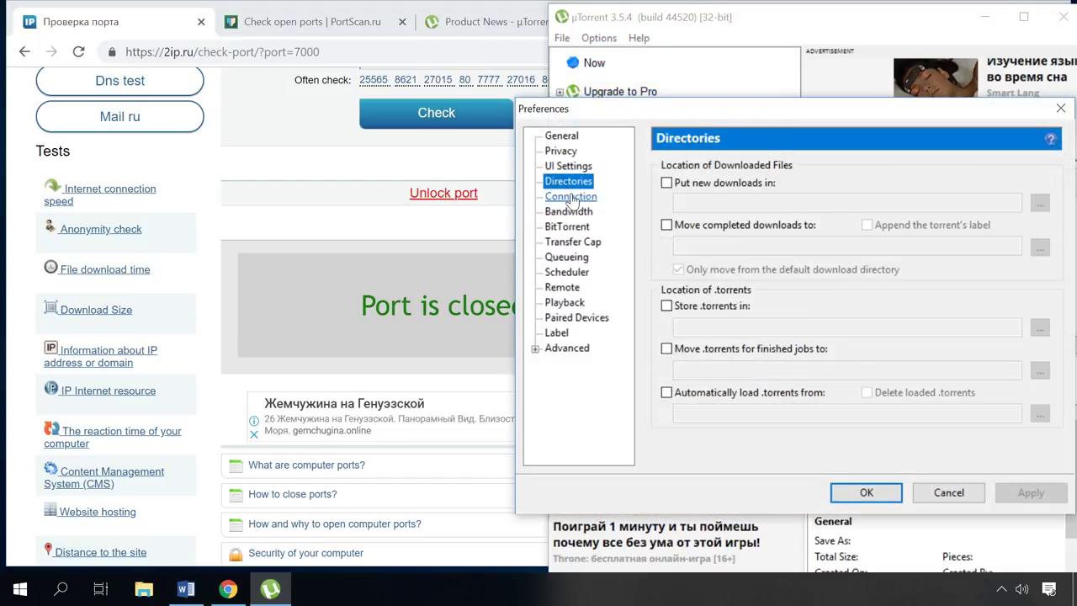
left_click(571, 196)
double_click(934, 183)
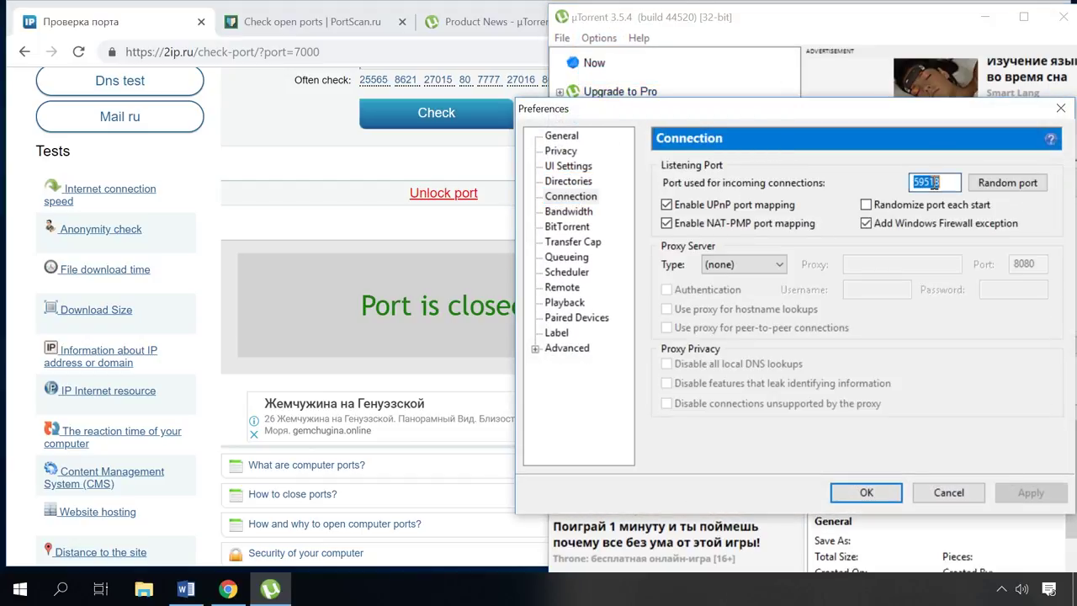
type("7000")
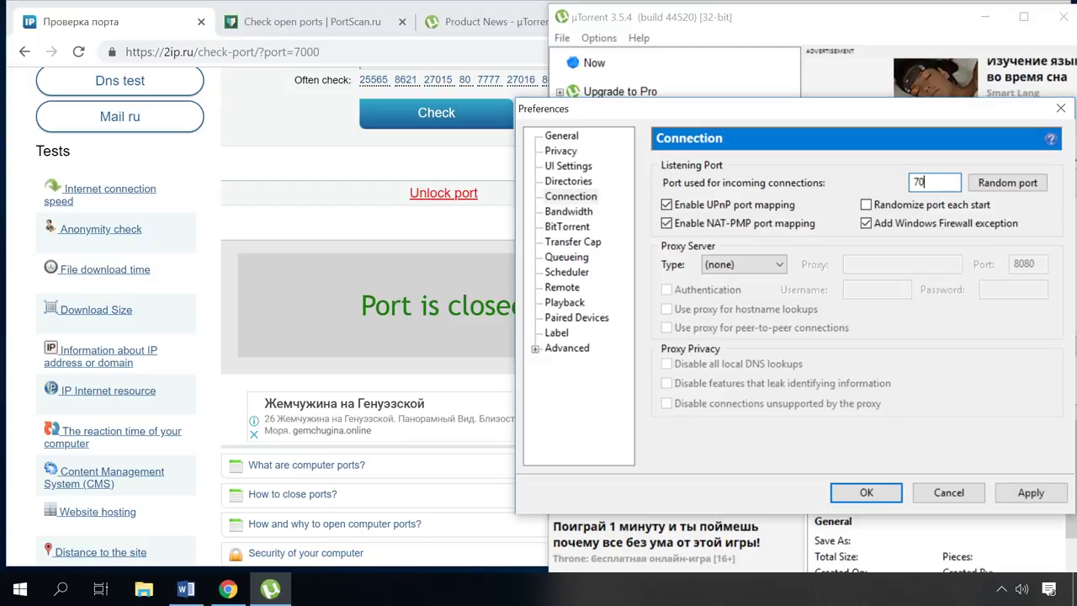
left_click(867, 496)
Switch to Chrome, check port 7000 on the 2ip.ru page while µTorrent is running, and view the result.
left_click(390, 235)
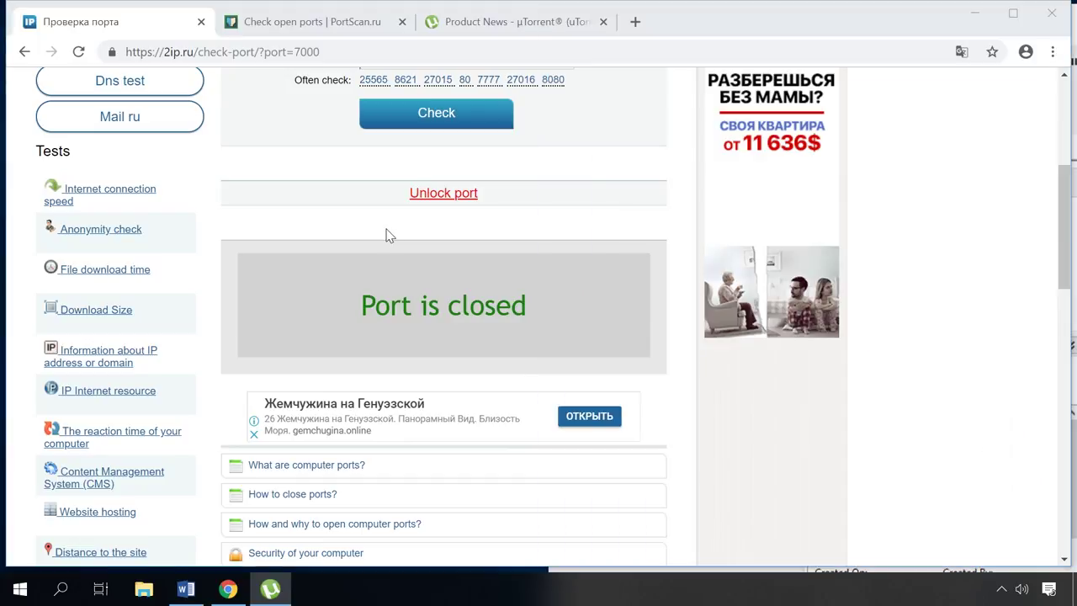
scroll(389, 235, "up", 1)
left_click(407, 202)
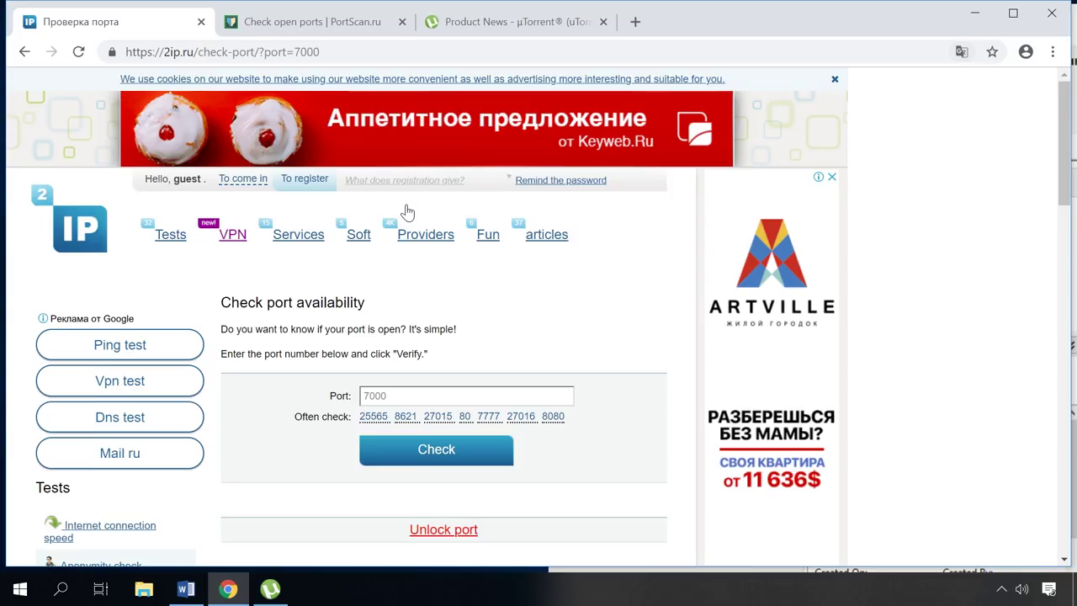
scroll(403, 211, "down", 3)
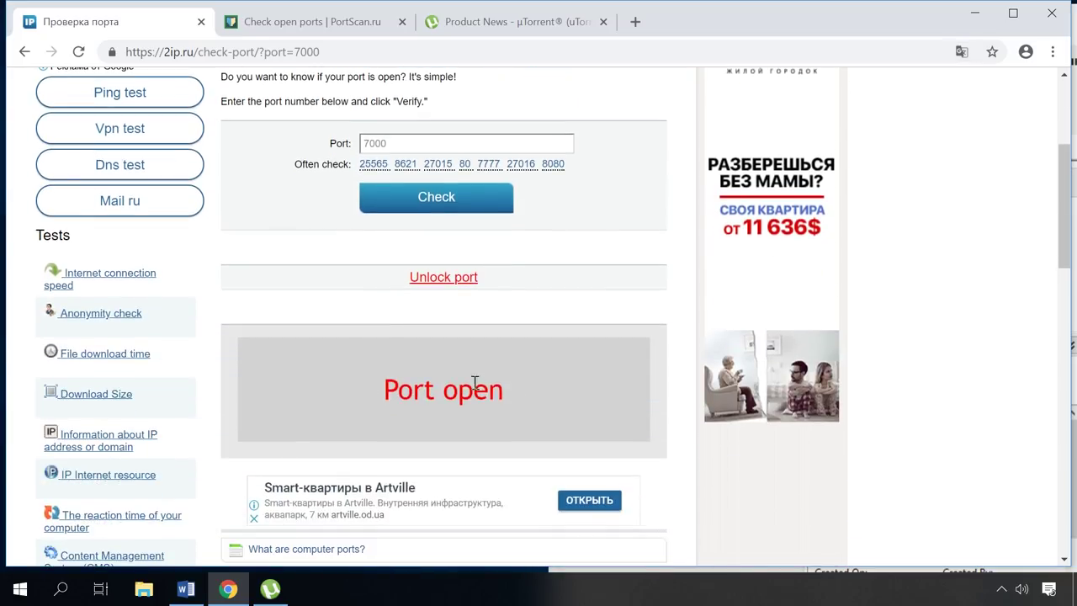
Close µTorrent, check port 7000 again on the 2ip.ru page, and view the result.
left_click(270, 589)
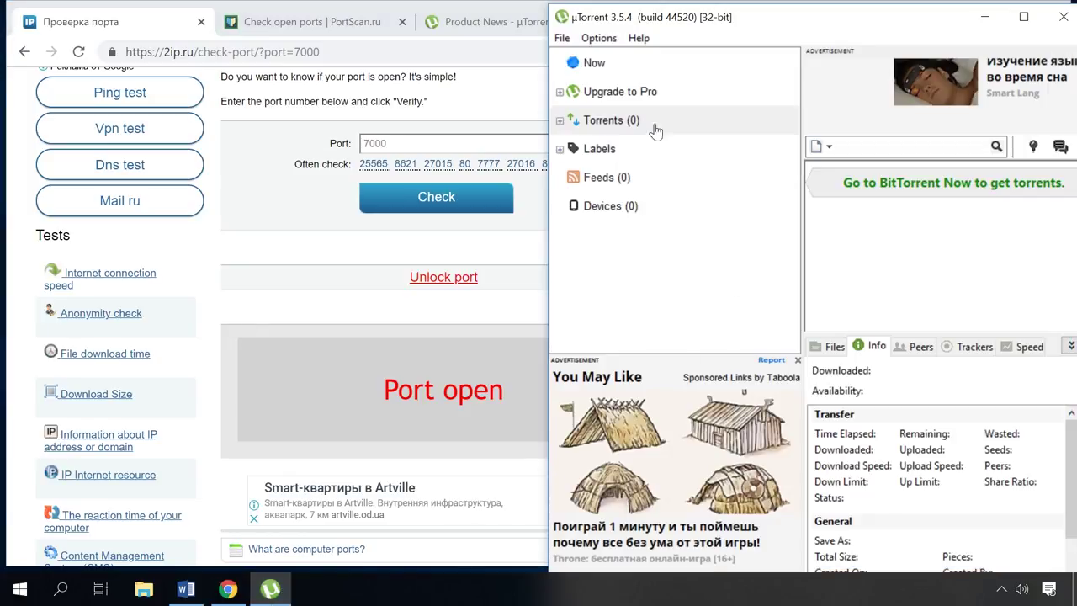
left_click_drag(601, 17, 307, 56)
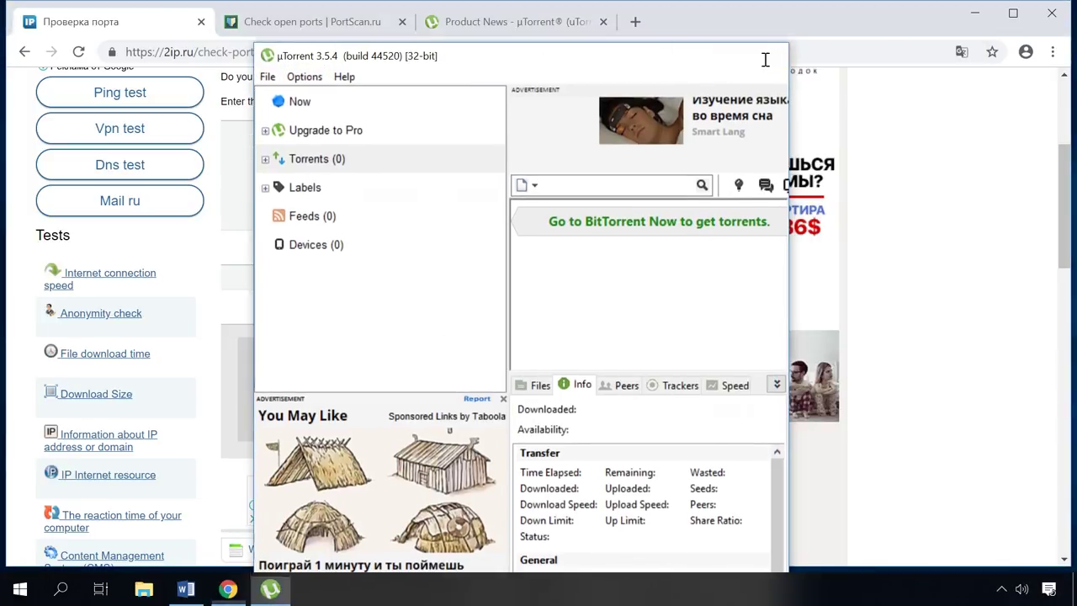
left_click(767, 57)
left_click(439, 199)
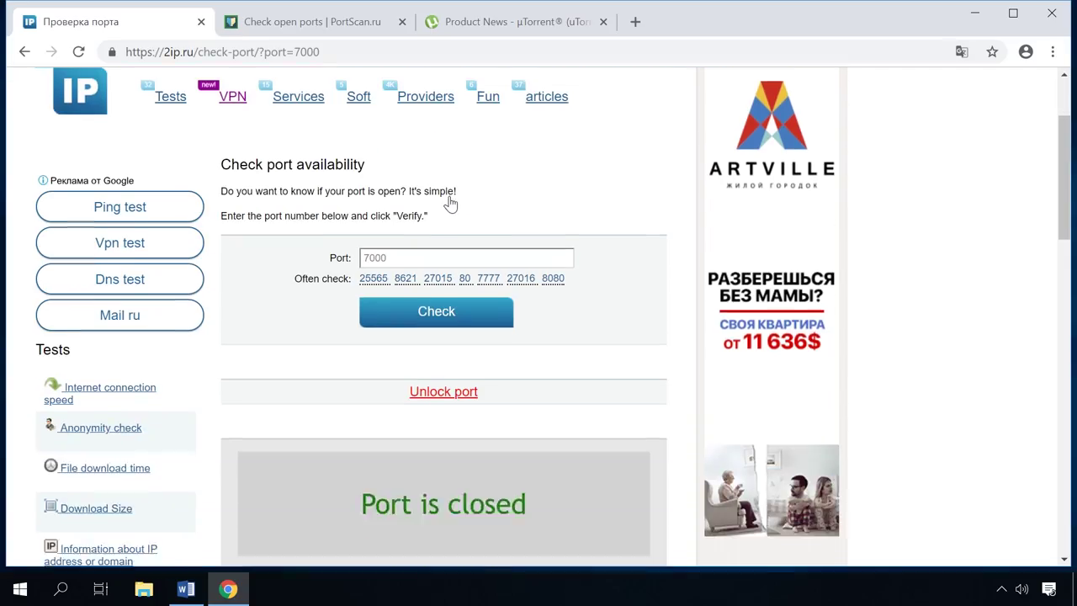
scroll(447, 203, "down", 3)
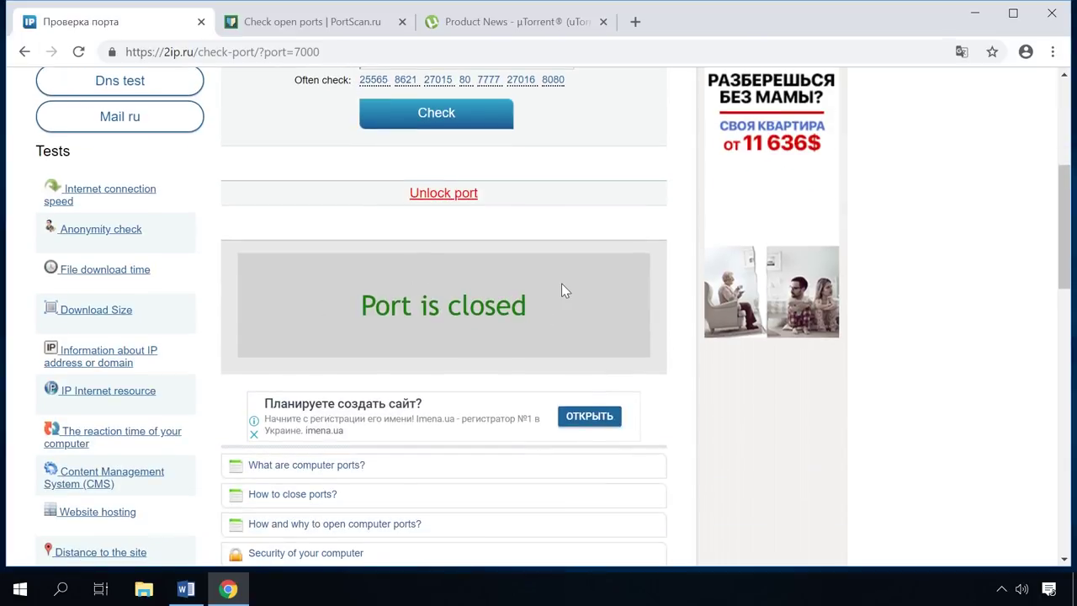